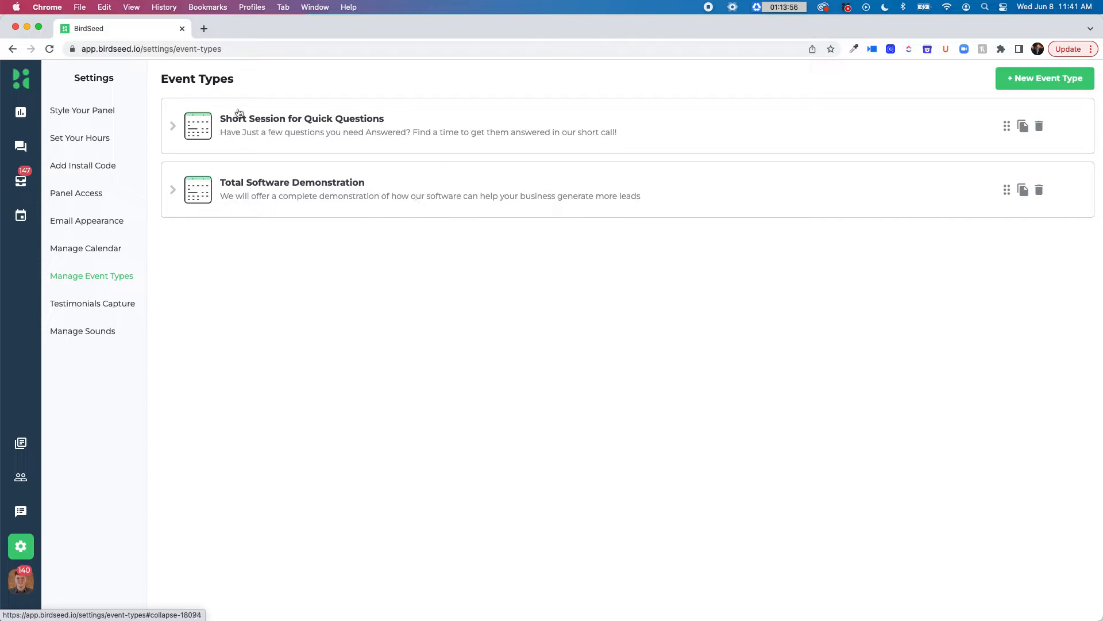
# Expand the existing event types to view their settings, and collapse them again
pyautogui.click(173, 134)
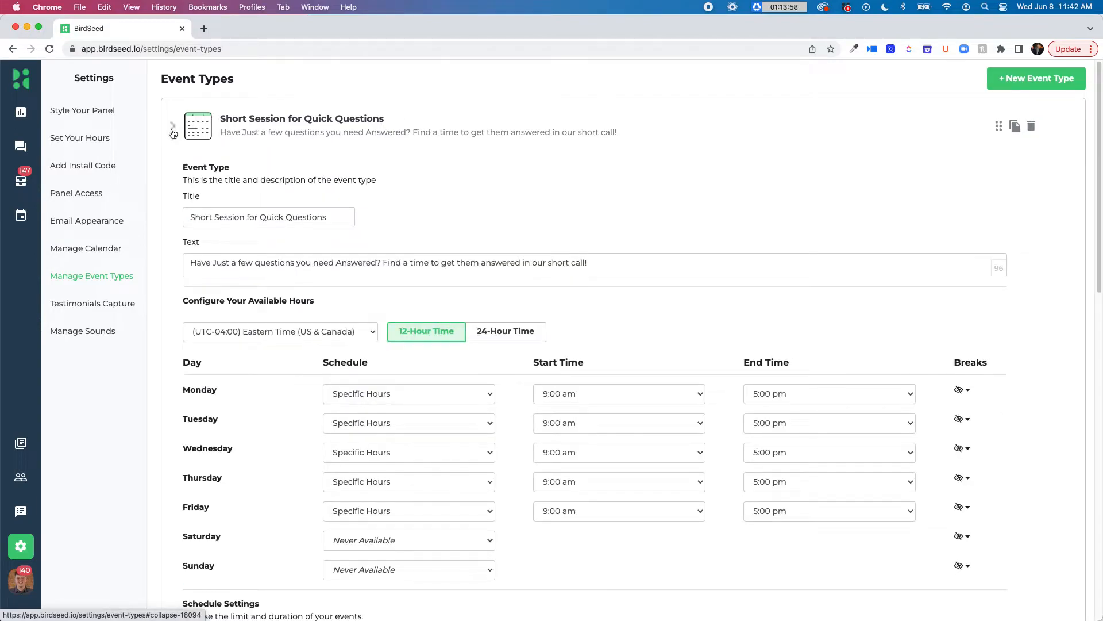
pyautogui.click(175, 193)
pyautogui.click(176, 194)
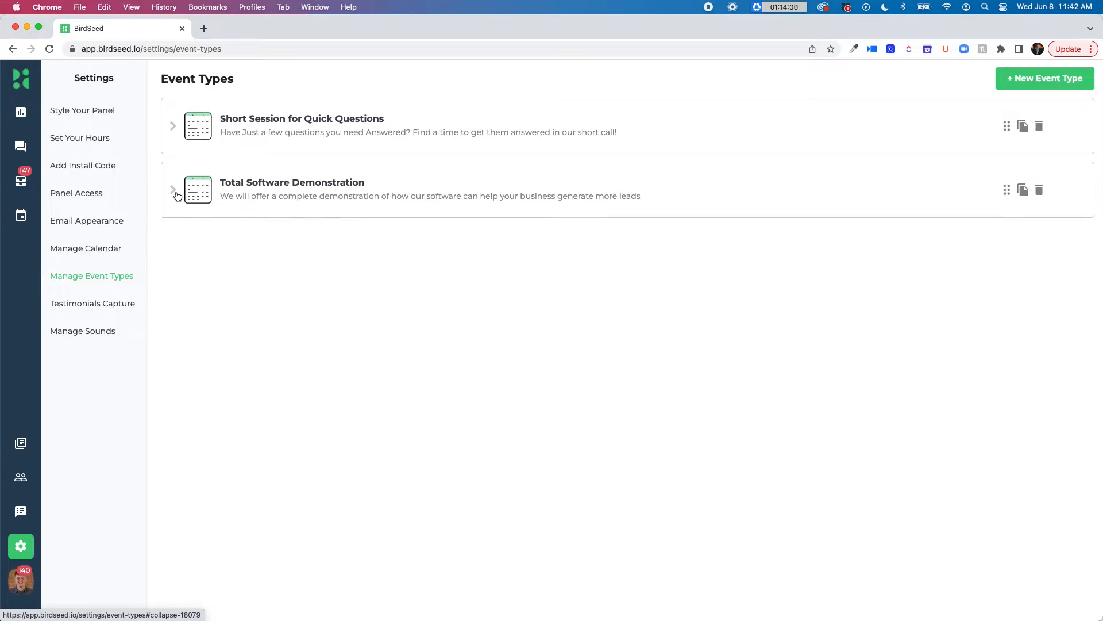
# Create a new event type titled "Test Event" with the description "This is a test event for the tutorial video"
pyautogui.click(1017, 78)
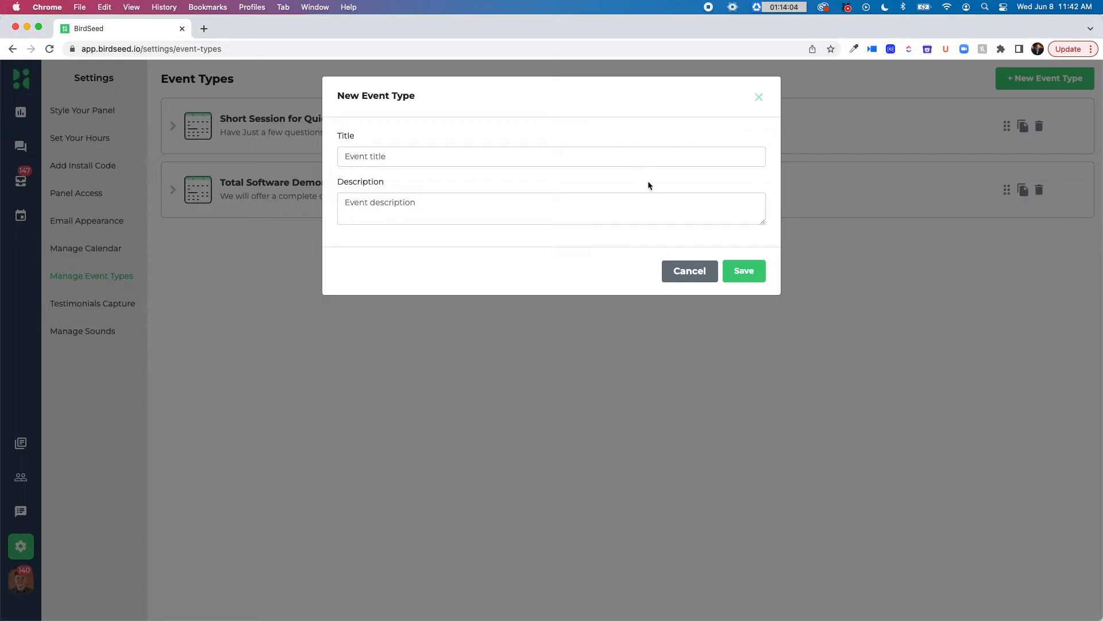
pyautogui.click(646, 155)
pyautogui.write('Test ')
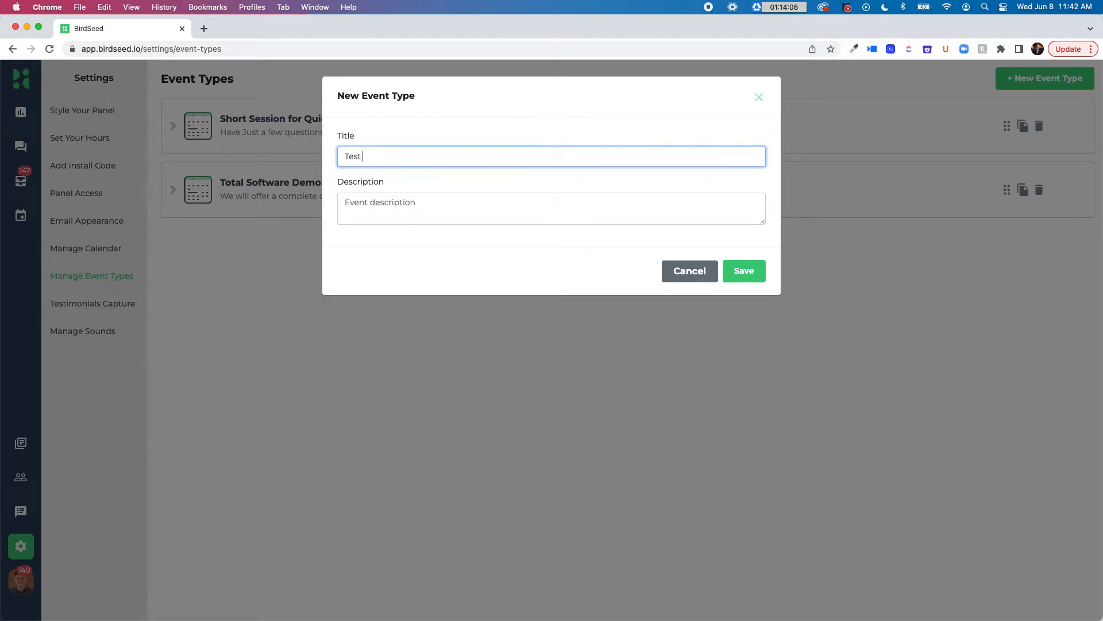
pyautogui.write('Event')
pyautogui.press('Tab')
pyautogui.write('Thi')
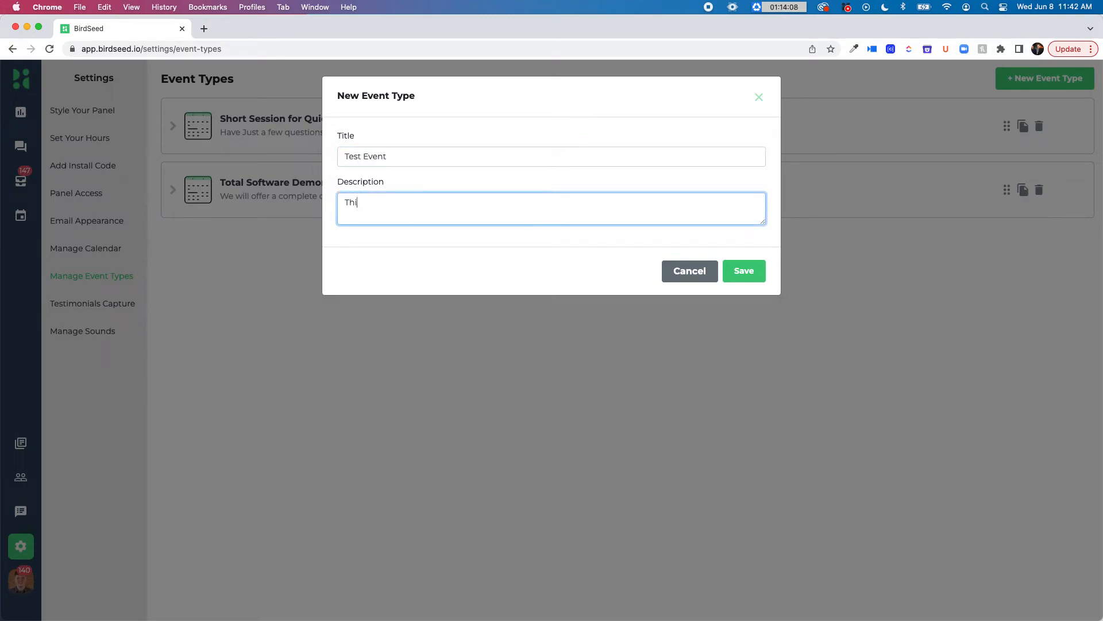
pyautogui.write('s is a test event for the tutorial vie')
pyautogui.write('eo')
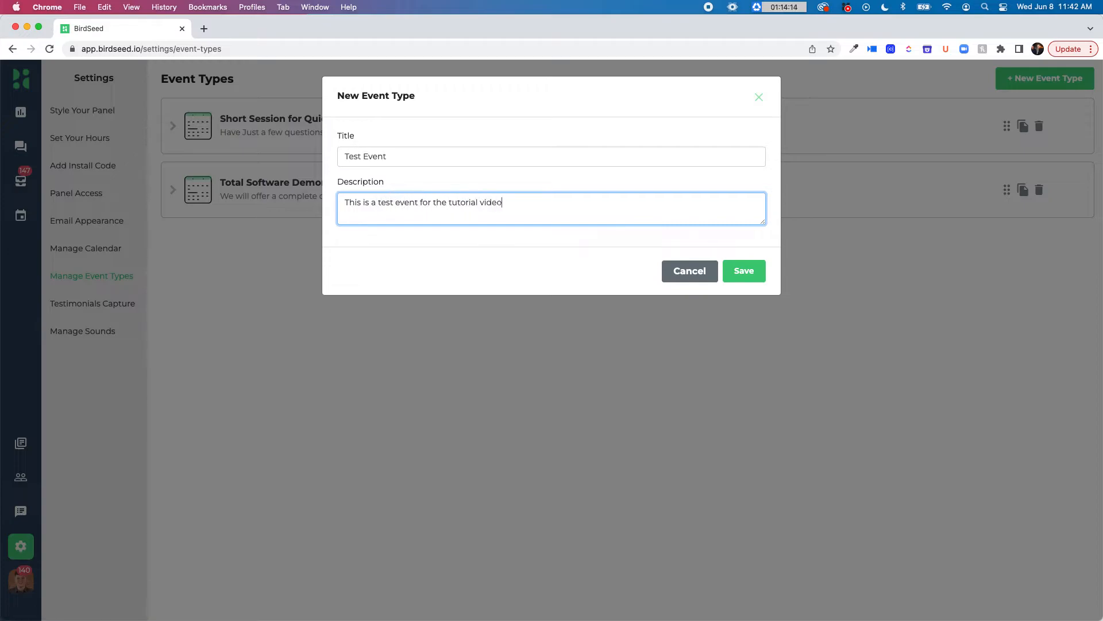
pyautogui.press('Return')
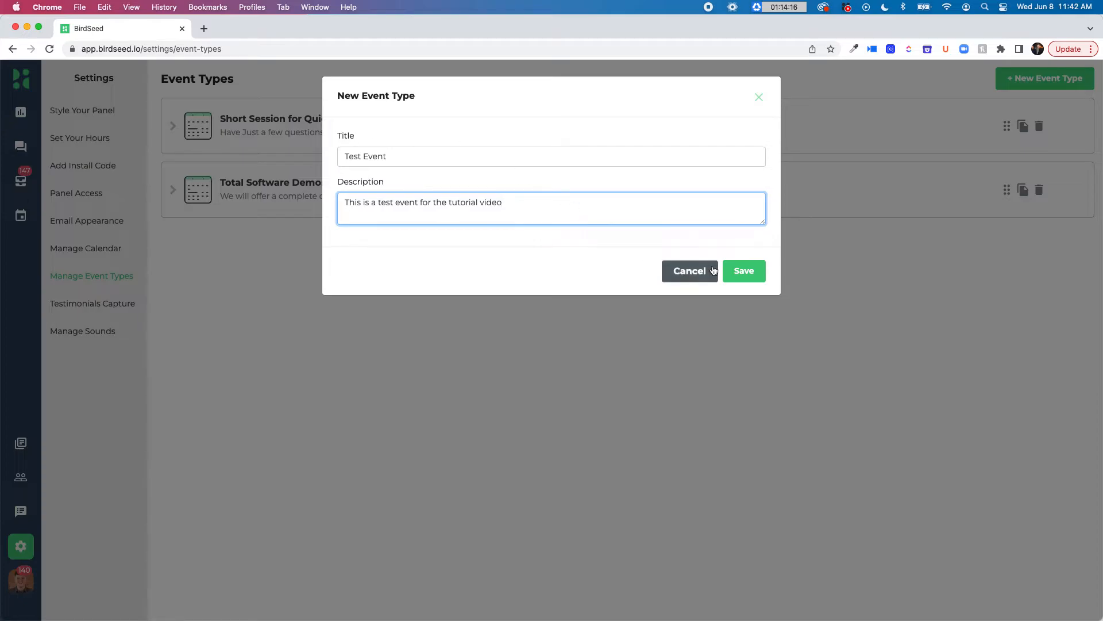
pyautogui.click(729, 271)
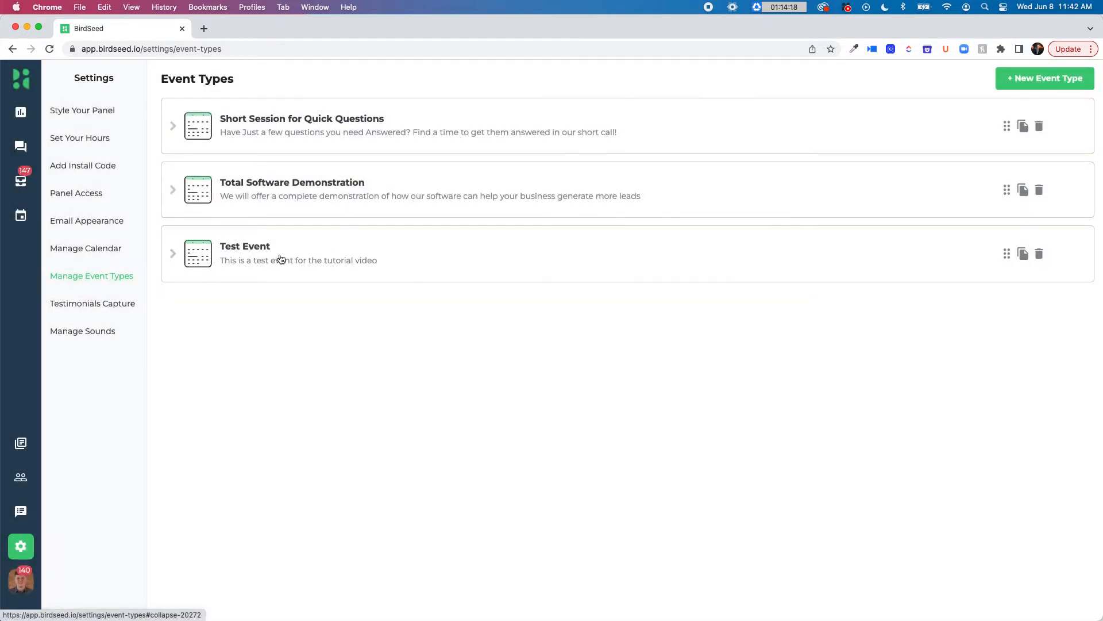
# Open the Test Event's settings and review its title and text fields
pyautogui.click(175, 253)
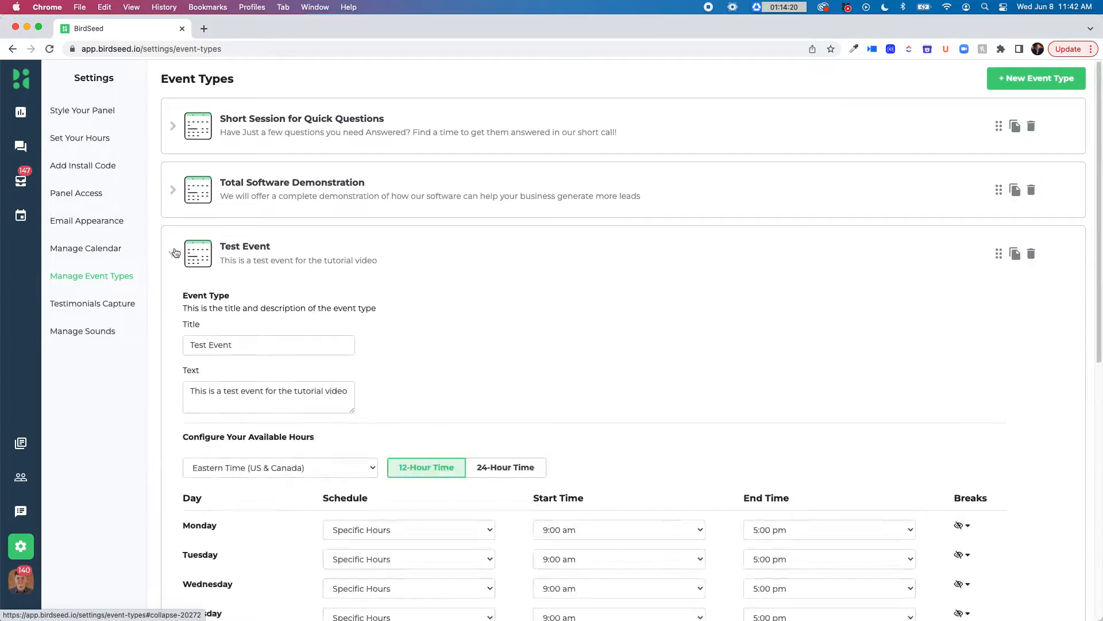
pyautogui.scroll(-5, 176, 253)
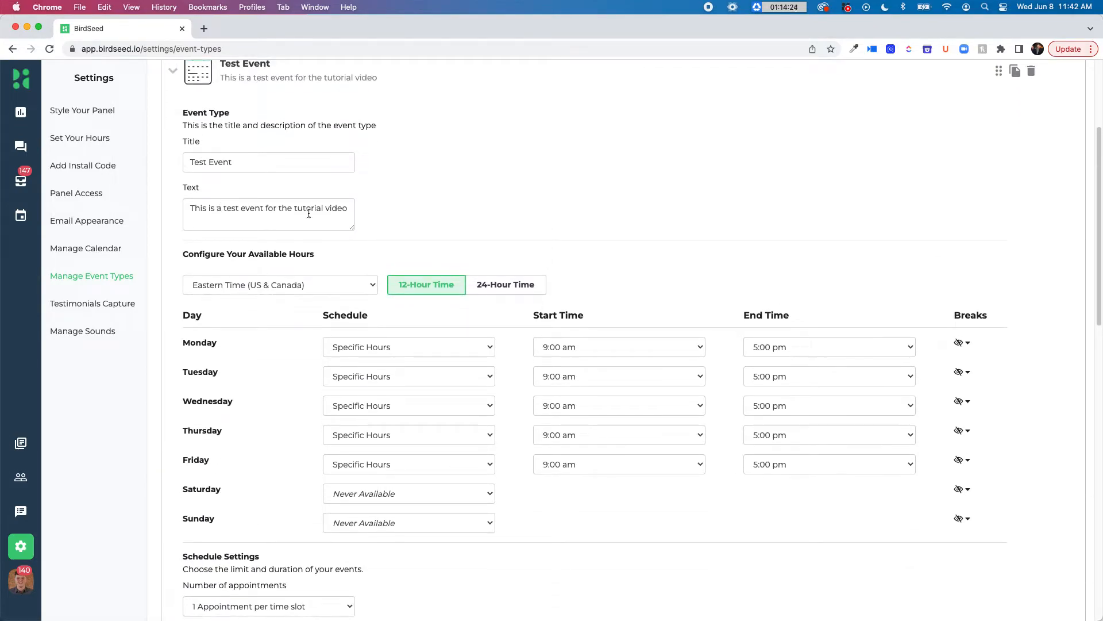
pyautogui.click(288, 218)
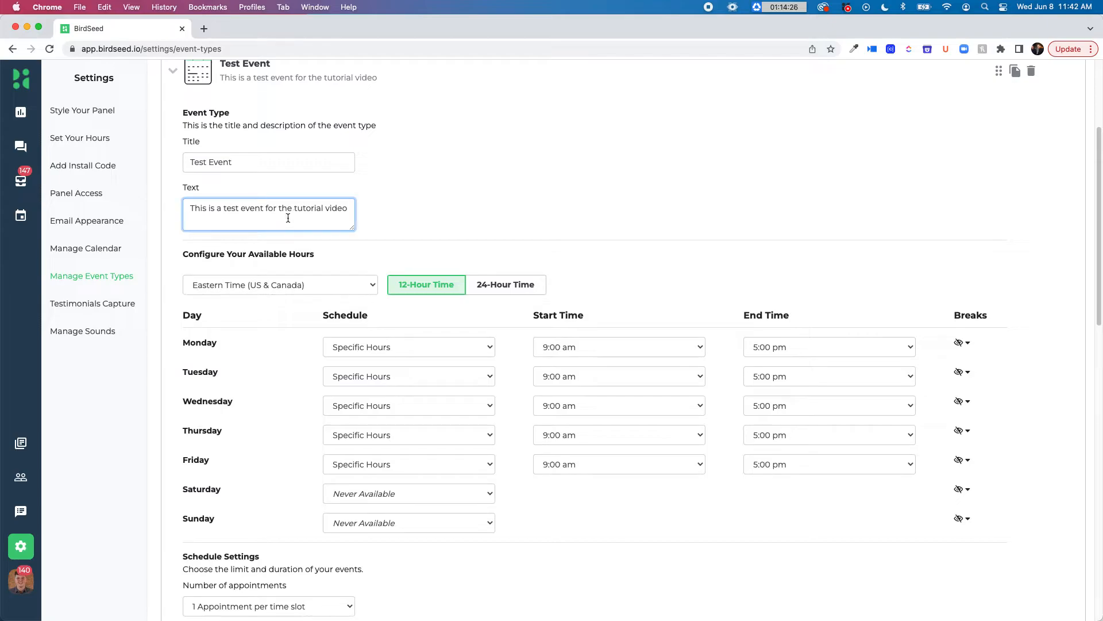
pyautogui.click(380, 180)
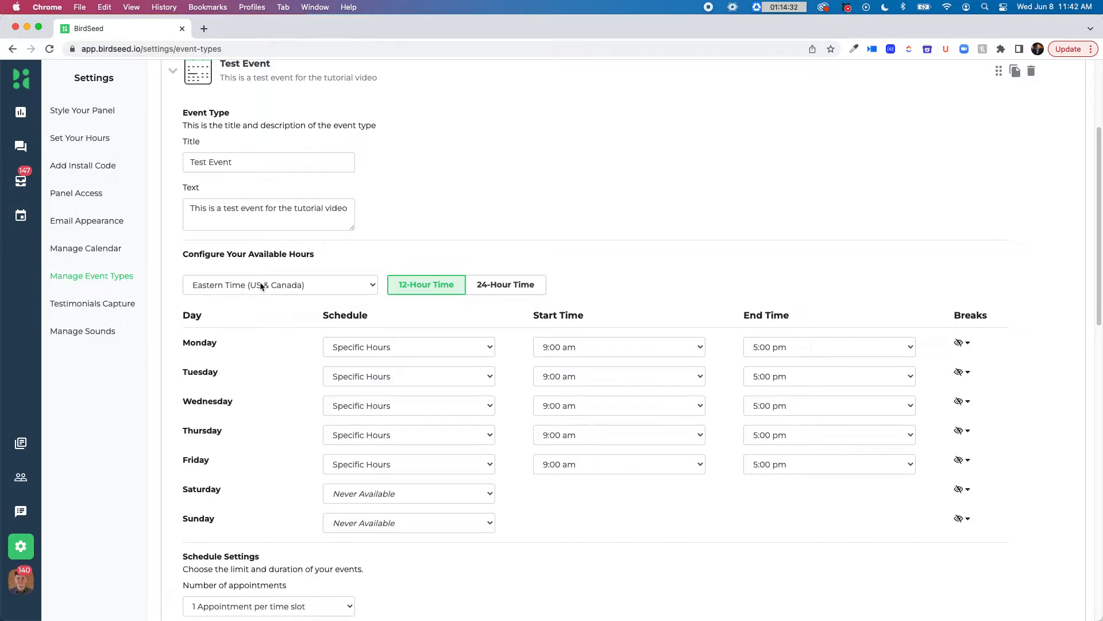
# Set the Test Event's schedule to Always Available for Monday, Tuesday, Wednesday and Thursday
pyautogui.click(383, 346)
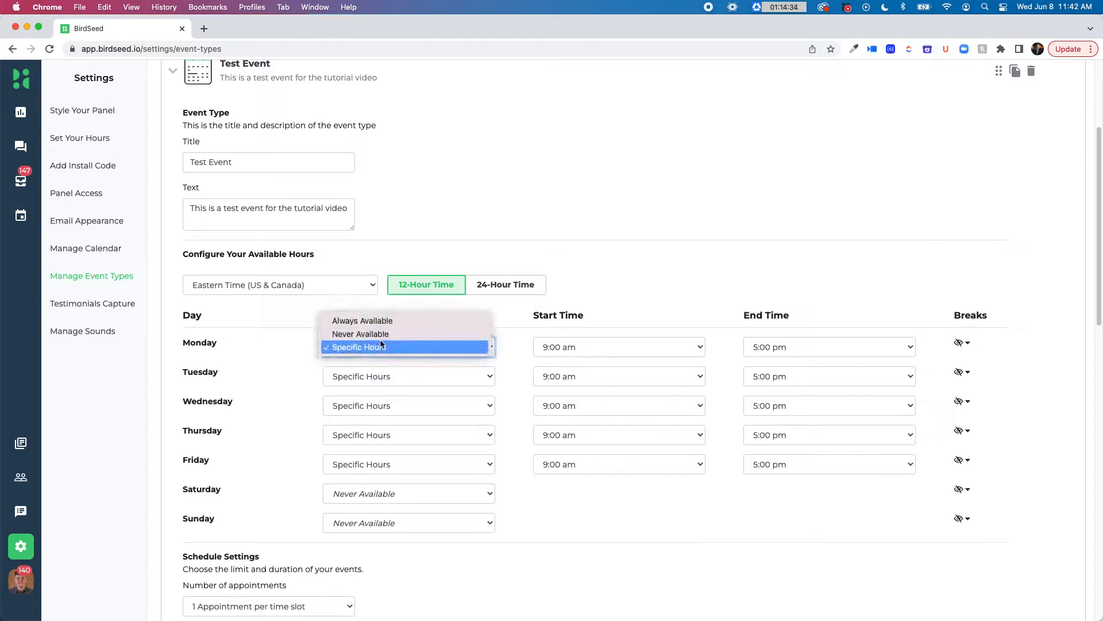
pyautogui.click(384, 321)
pyautogui.click(395, 374)
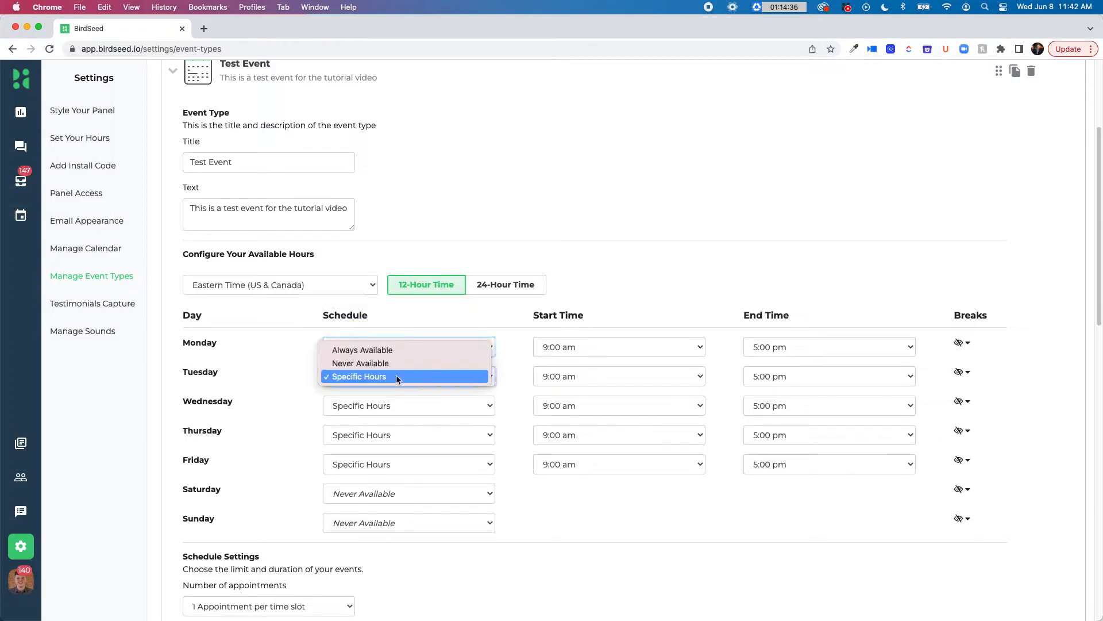
pyautogui.click(396, 350)
pyautogui.click(401, 411)
pyautogui.click(402, 379)
pyautogui.click(393, 437)
pyautogui.click(401, 409)
# Set Friday's schedule to Specific Hours with an end time of 1:00 pm
pyautogui.click(399, 462)
pyautogui.click(397, 463)
pyautogui.click(409, 463)
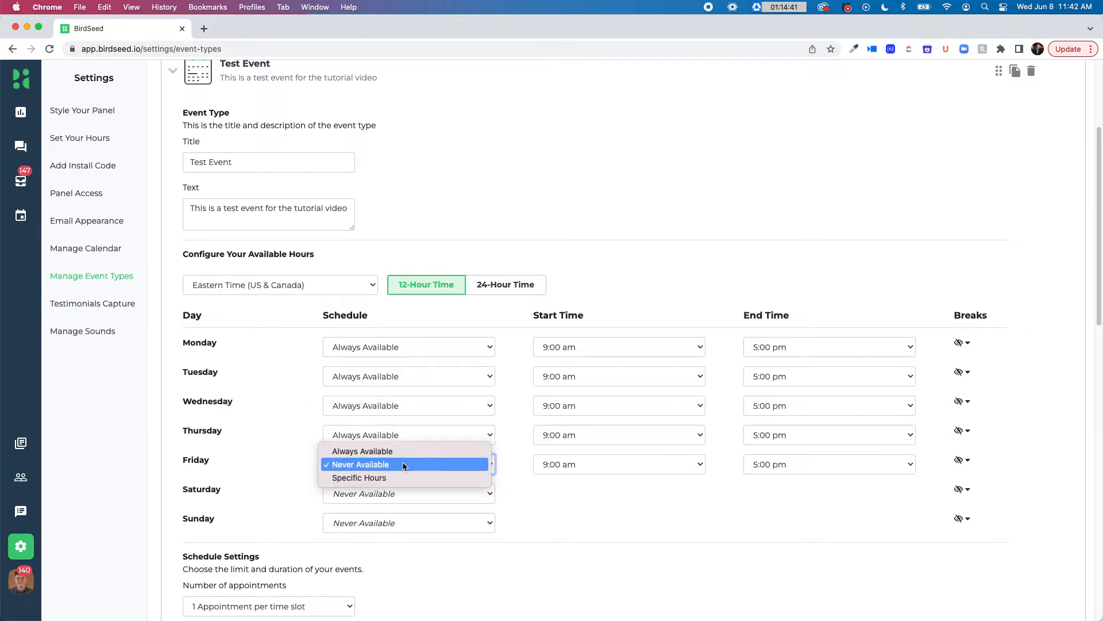
pyautogui.click(431, 477)
pyautogui.click(854, 467)
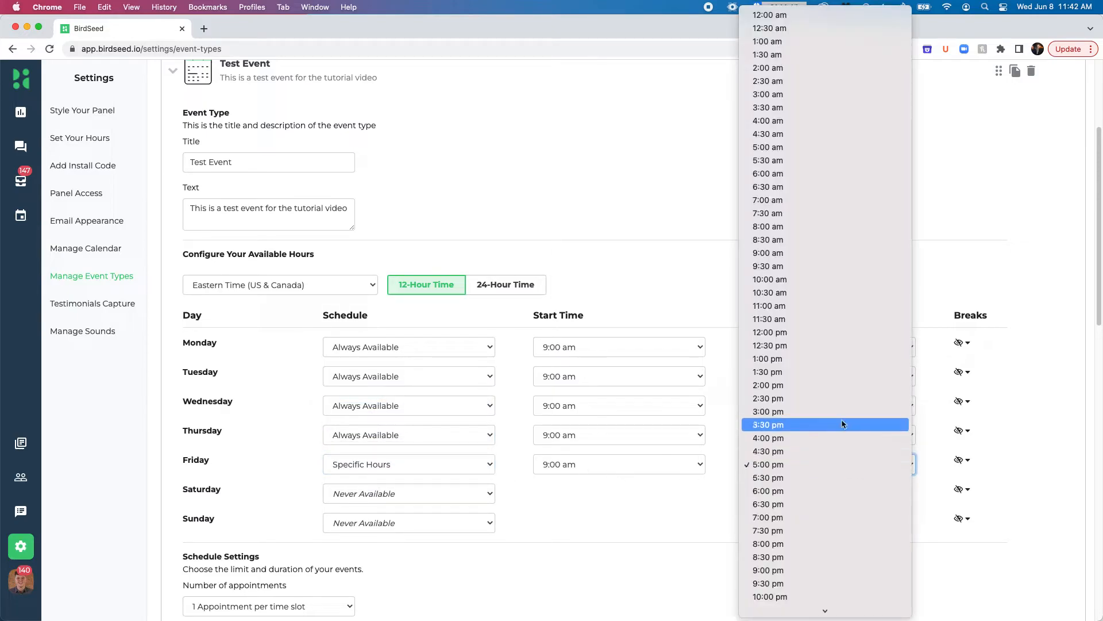
pyautogui.click(840, 360)
pyautogui.click(789, 493)
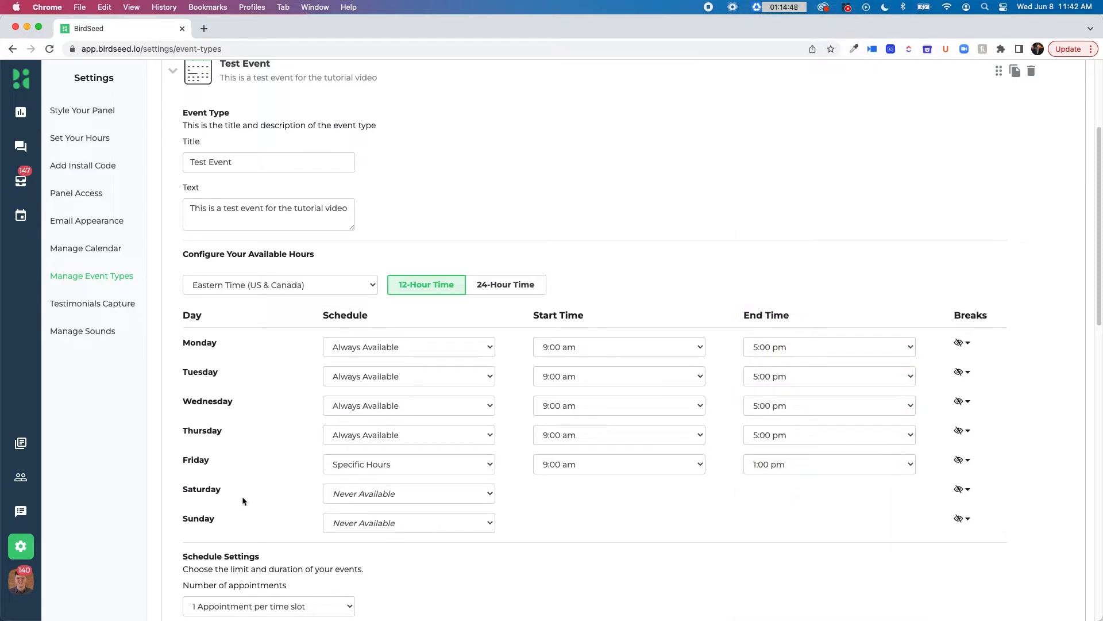
# Try unlimited appointments per time slot and restore the limit to 1 appointment per time slot
pyautogui.scroll(-5, 336, 497)
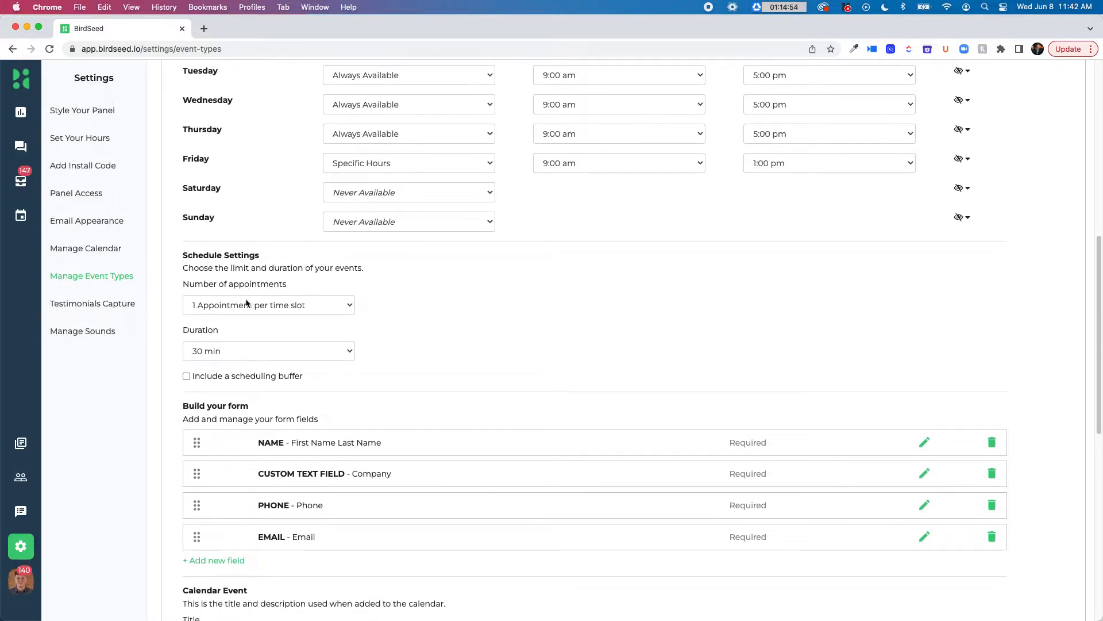
pyautogui.click(225, 305)
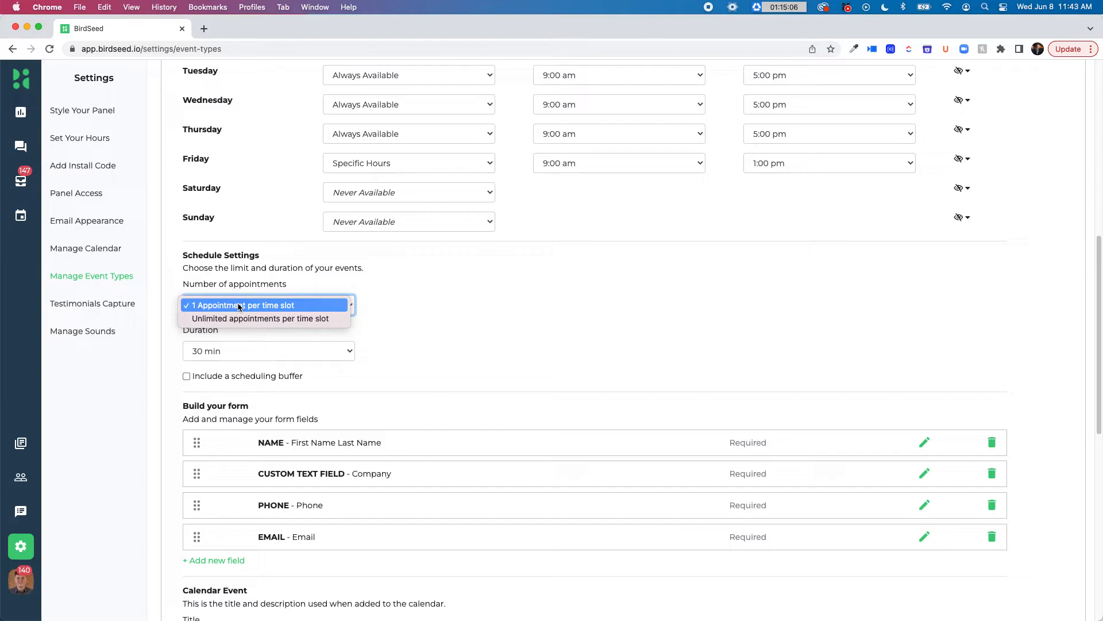
pyautogui.click(240, 317)
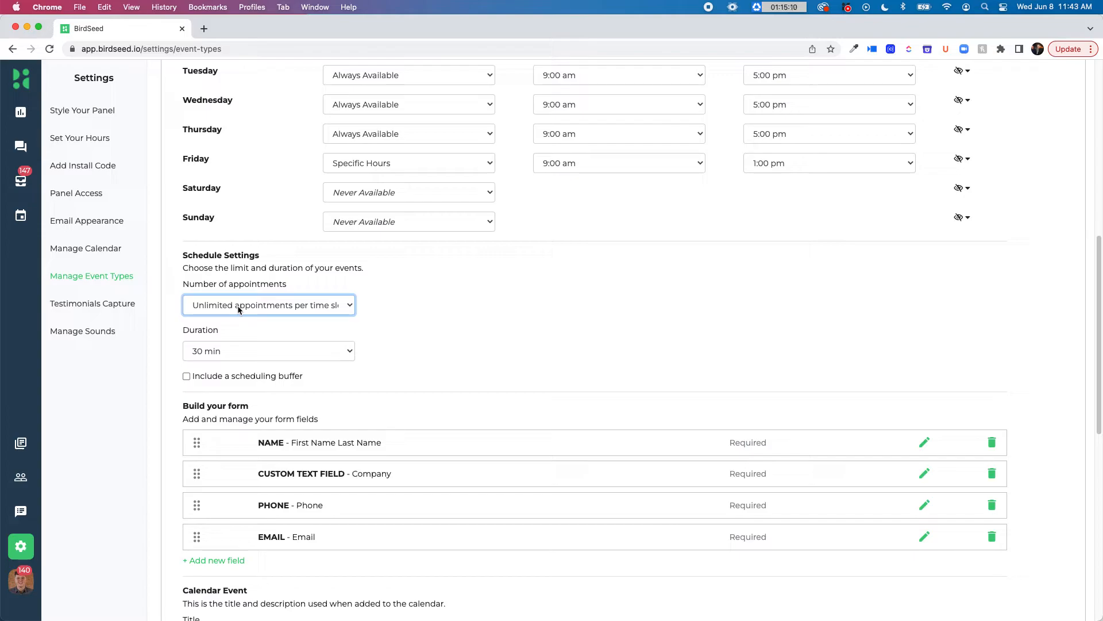
pyautogui.click(238, 309)
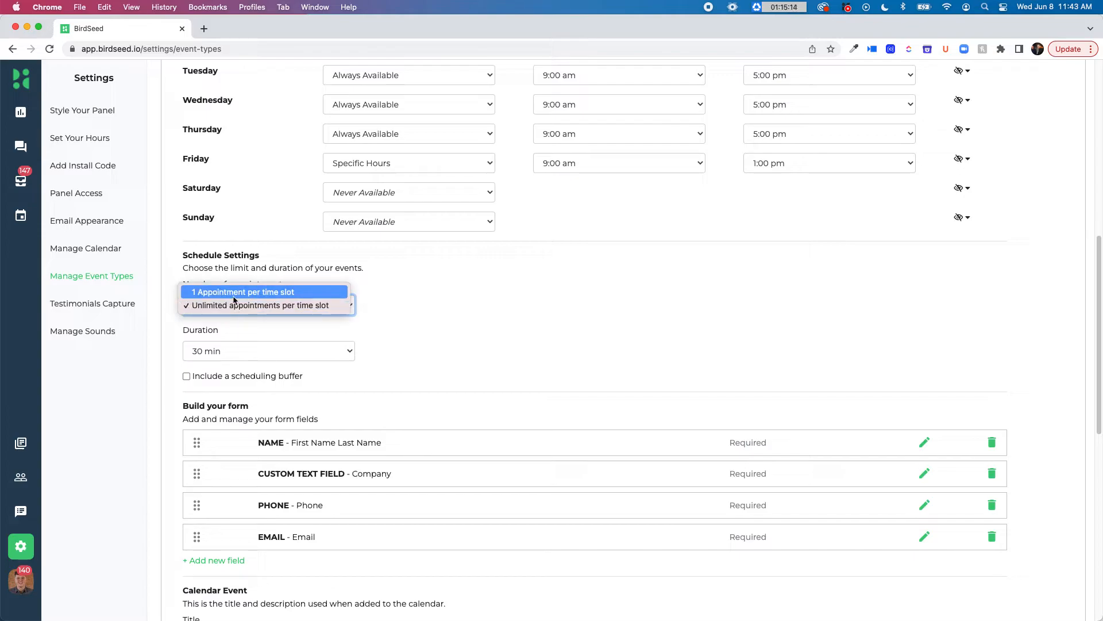
pyautogui.click(234, 295)
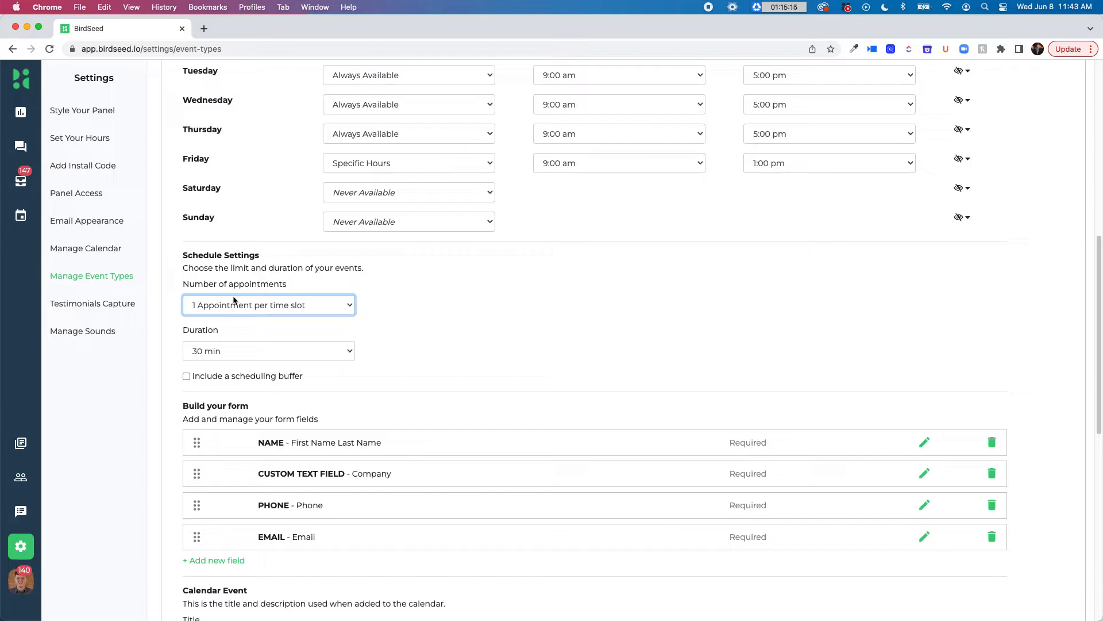
# Set the event duration to 1 hour, and switch the scheduling buffer on and back off
pyautogui.click(225, 358)
pyautogui.click(236, 366)
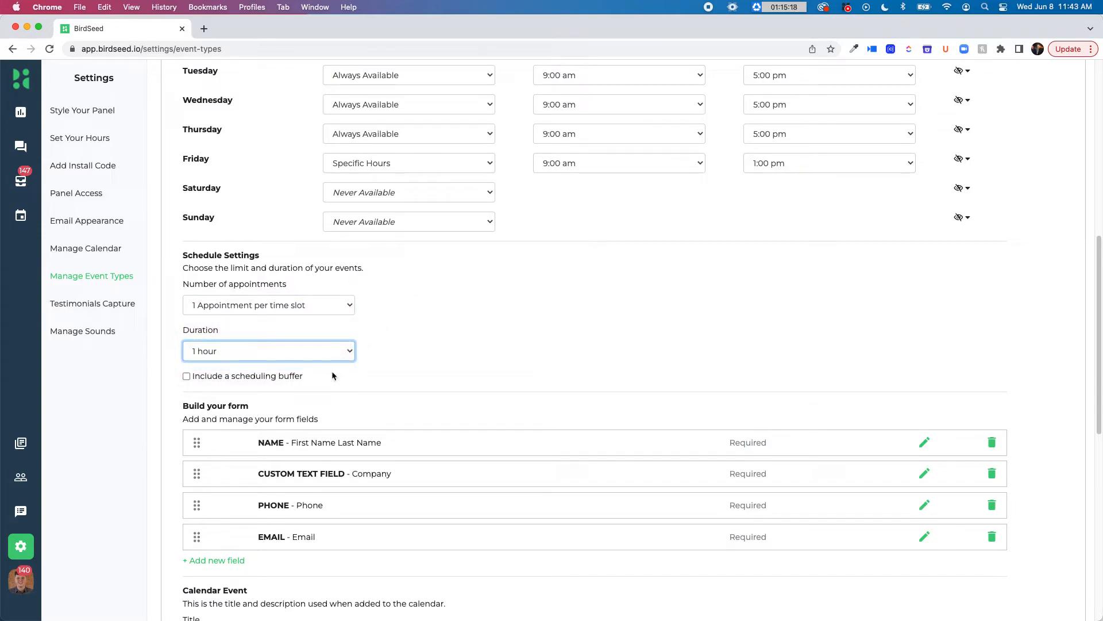
pyautogui.click(187, 376)
pyautogui.click(186, 377)
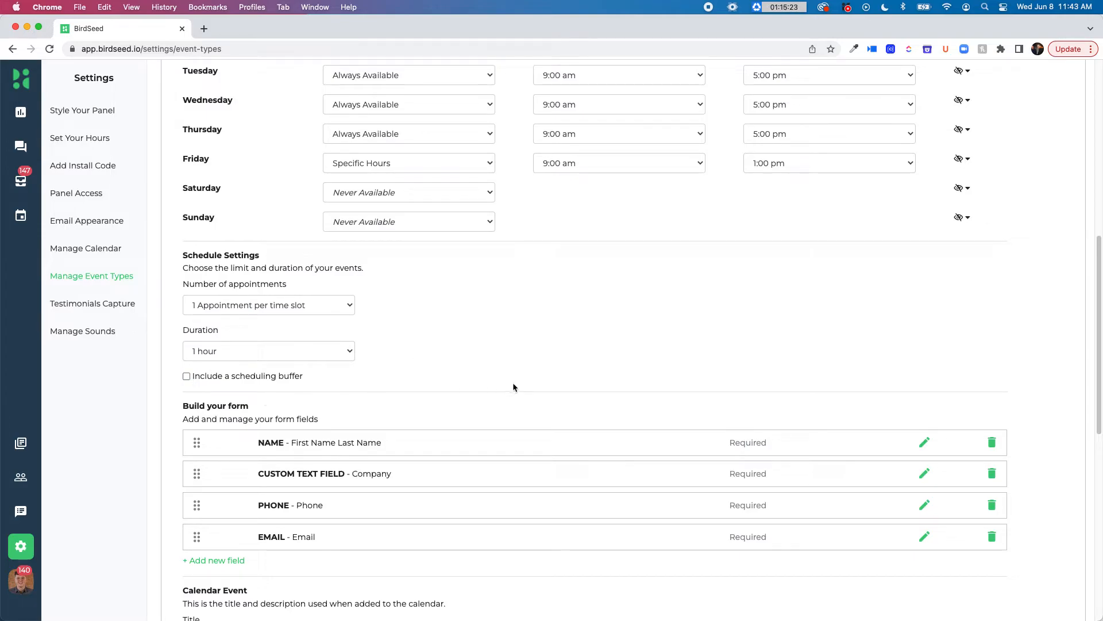
# Add a new field to the booking form, check its type options, and delete that field again
pyautogui.scroll(-3, 467, 319)
pyautogui.scroll(-2, 466, 318)
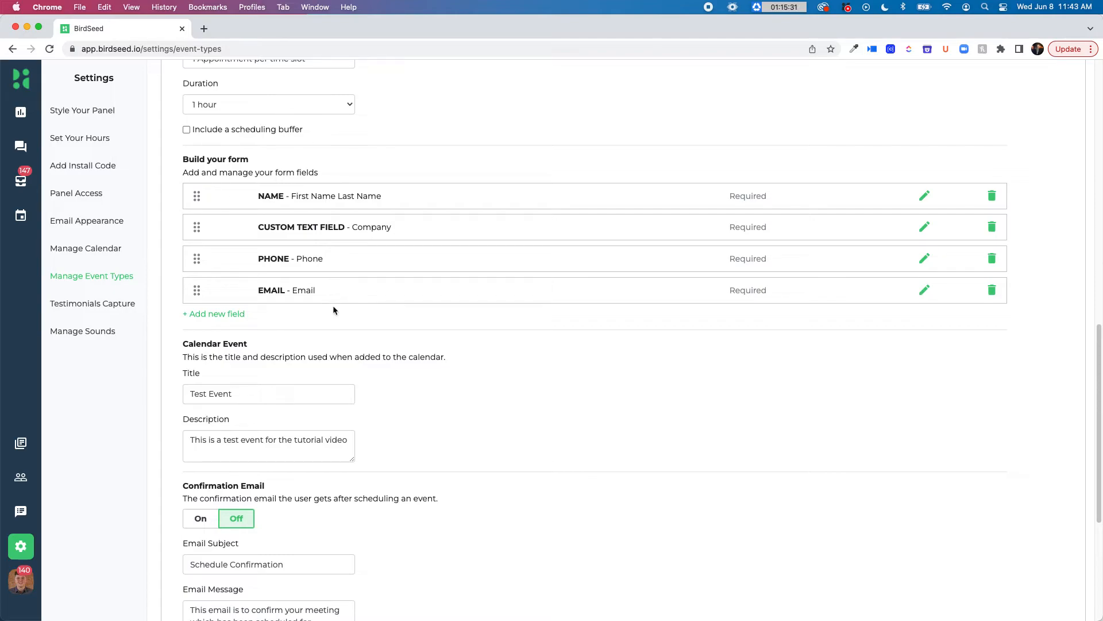
pyautogui.click(239, 314)
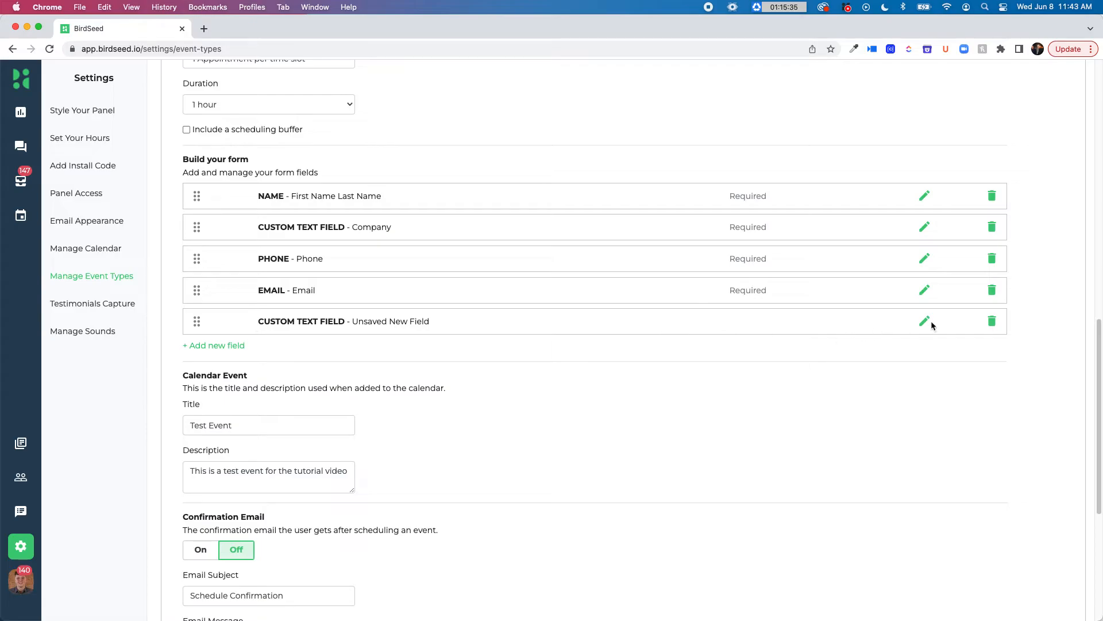
pyautogui.click(925, 321)
pyautogui.click(293, 135)
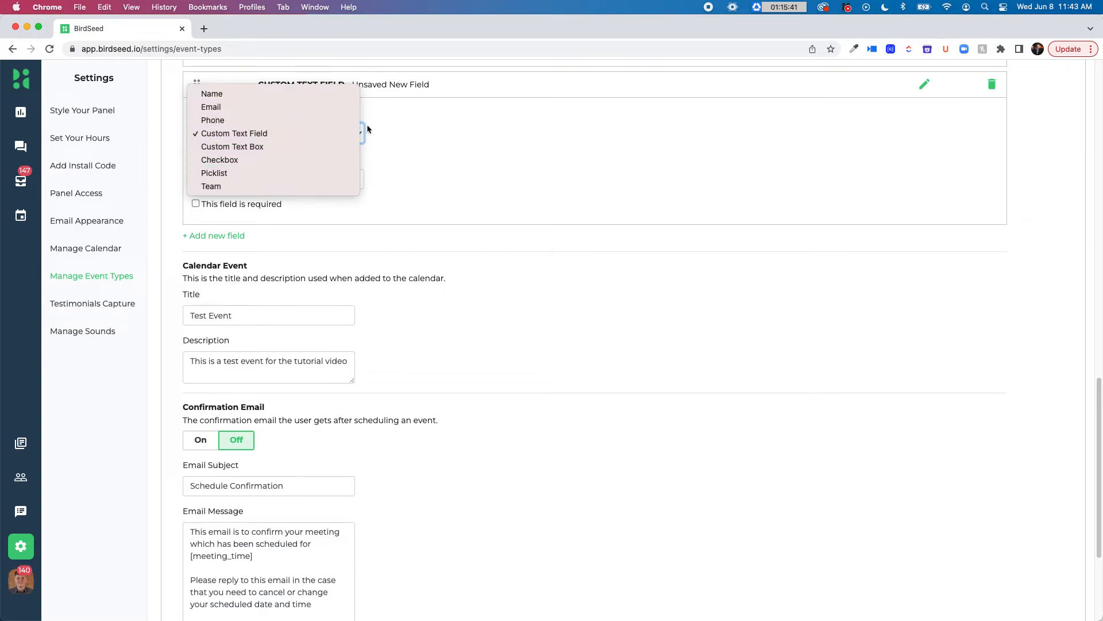
pyautogui.click(516, 132)
pyautogui.scroll(2, 667, 192)
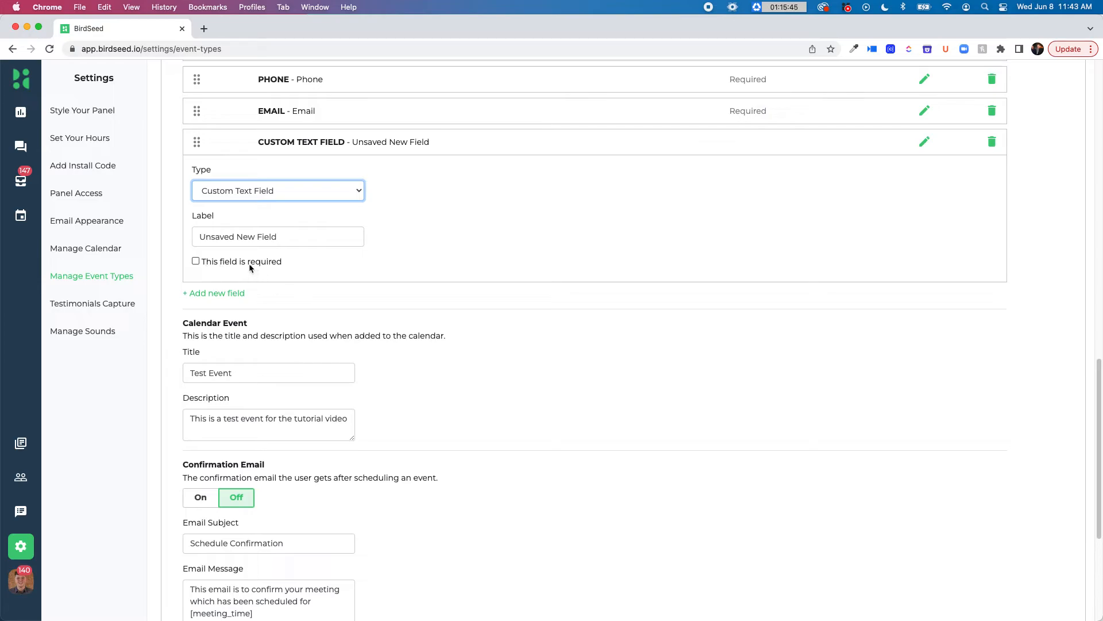
pyautogui.click(992, 142)
pyautogui.click(536, 424)
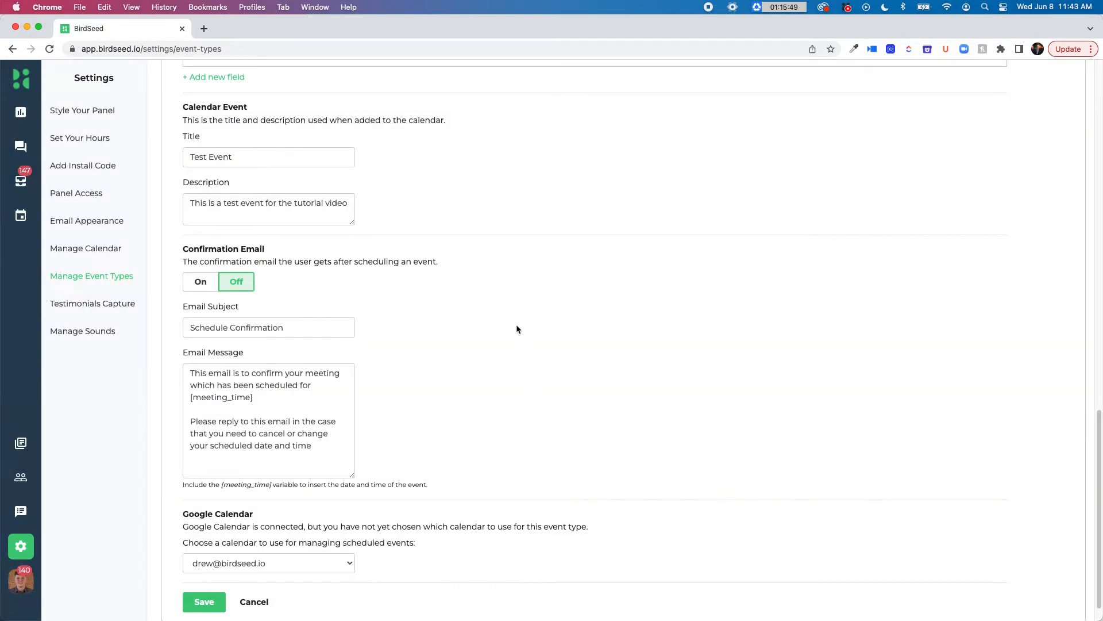
# Review the calendar event details and the confirmation email message, including its [meeting_time] variable
pyautogui.scroll(1, 528, 258)
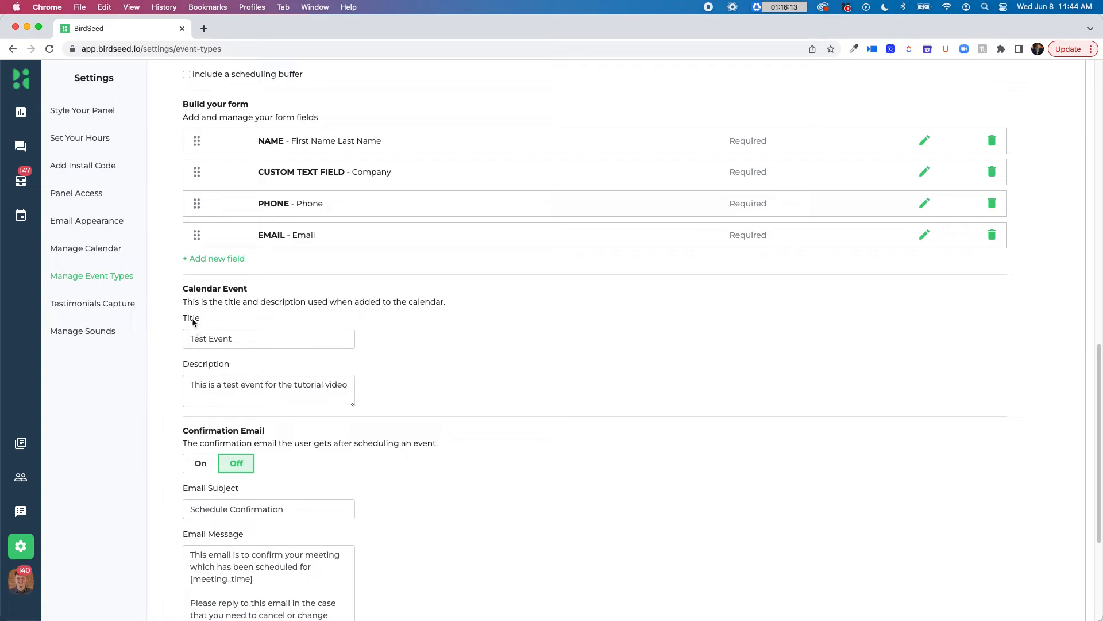
pyautogui.scroll(-5, 333, 346)
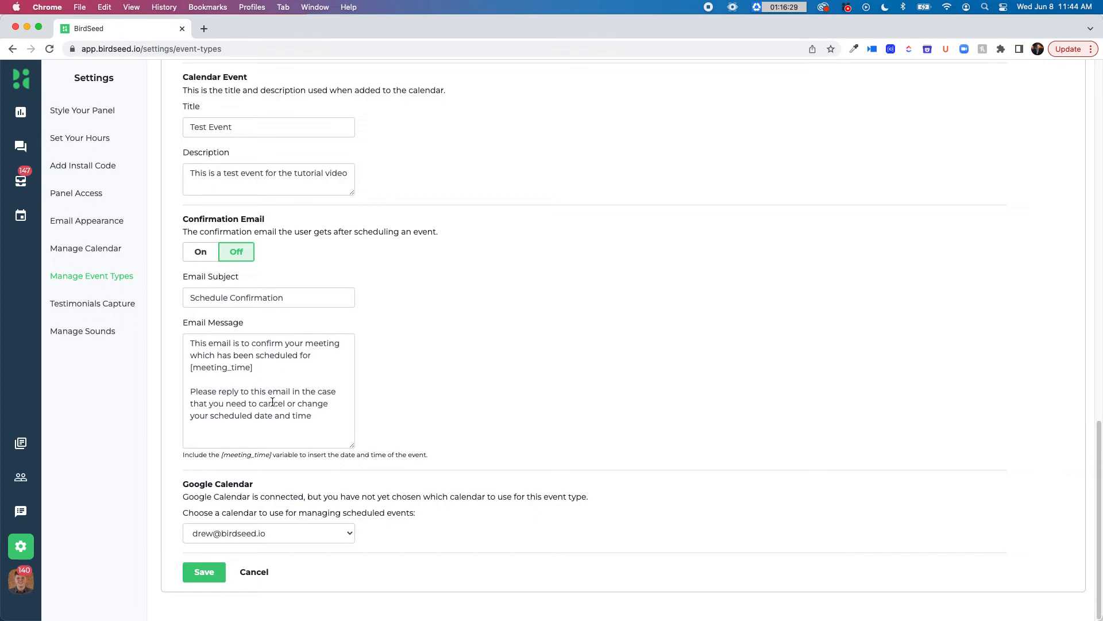
pyautogui.moveTo(311, 416); pyautogui.dragTo(223, 343)
pyautogui.tripleClick(233, 371)
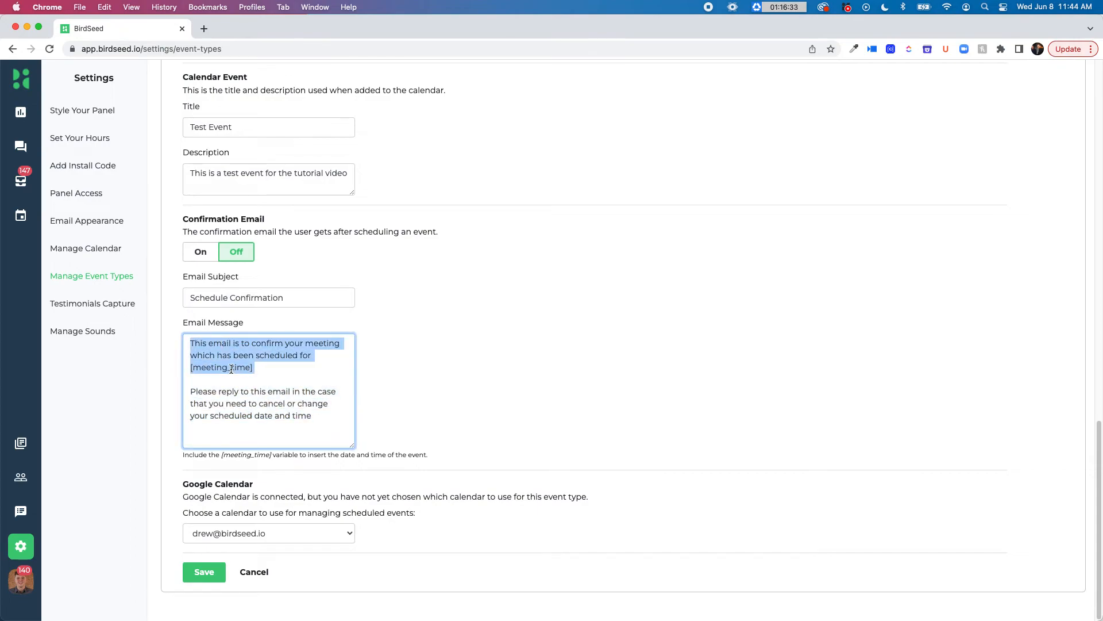
pyautogui.click(253, 370)
pyautogui.moveTo(253, 370); pyautogui.dragTo(188, 368)
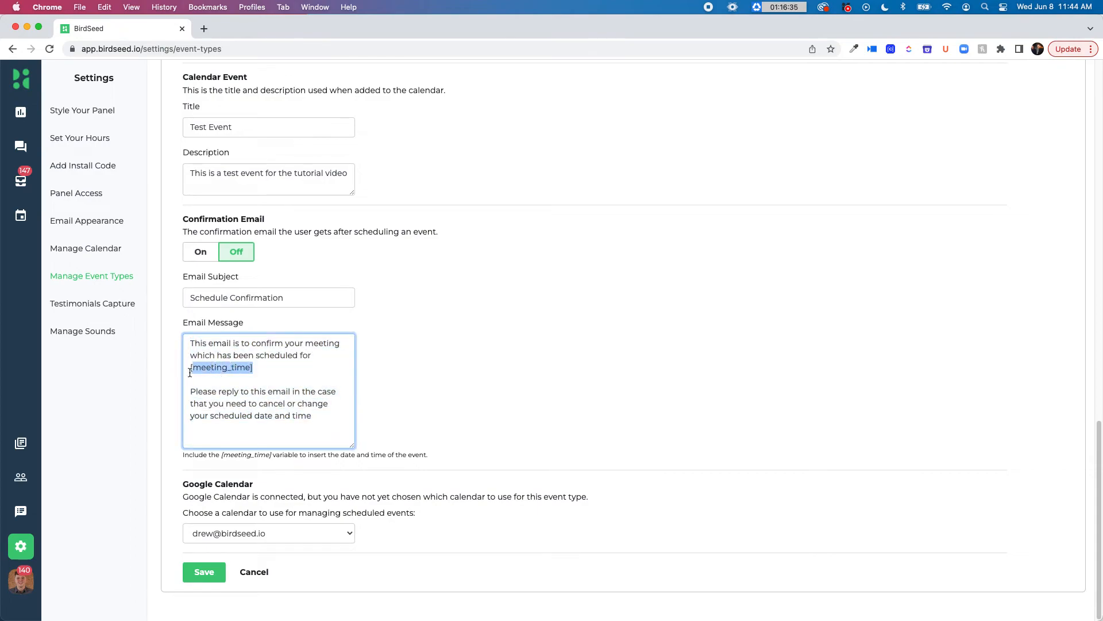
pyautogui.click(458, 346)
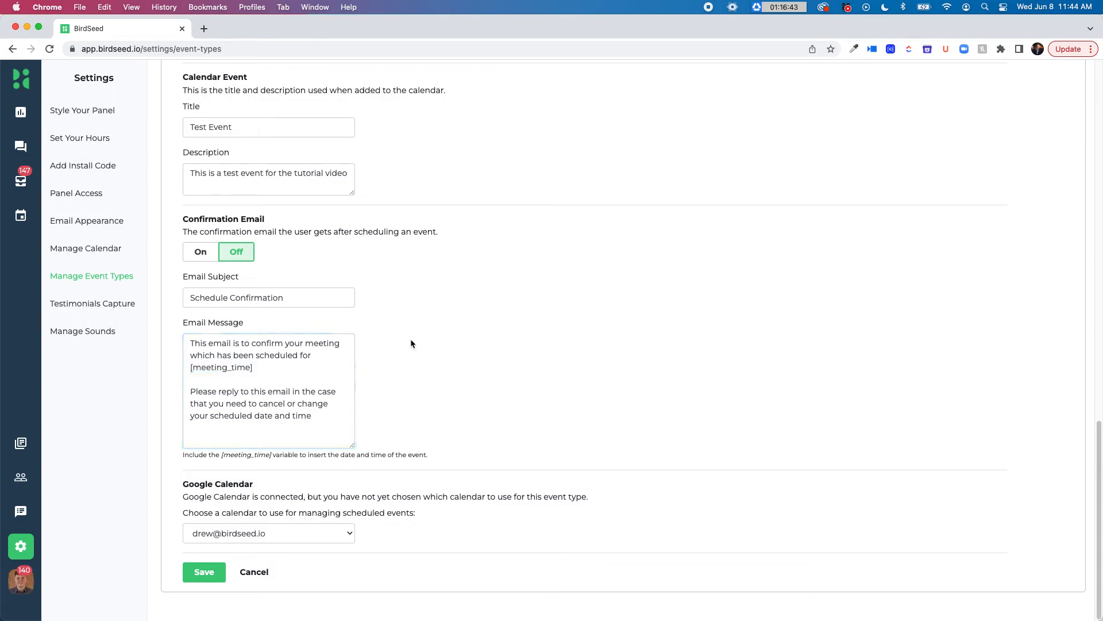
# Leave the Test Event's confirmation email off and check which Google Calendars can be chosen for scheduled events
pyautogui.click(242, 254)
pyautogui.click(284, 533)
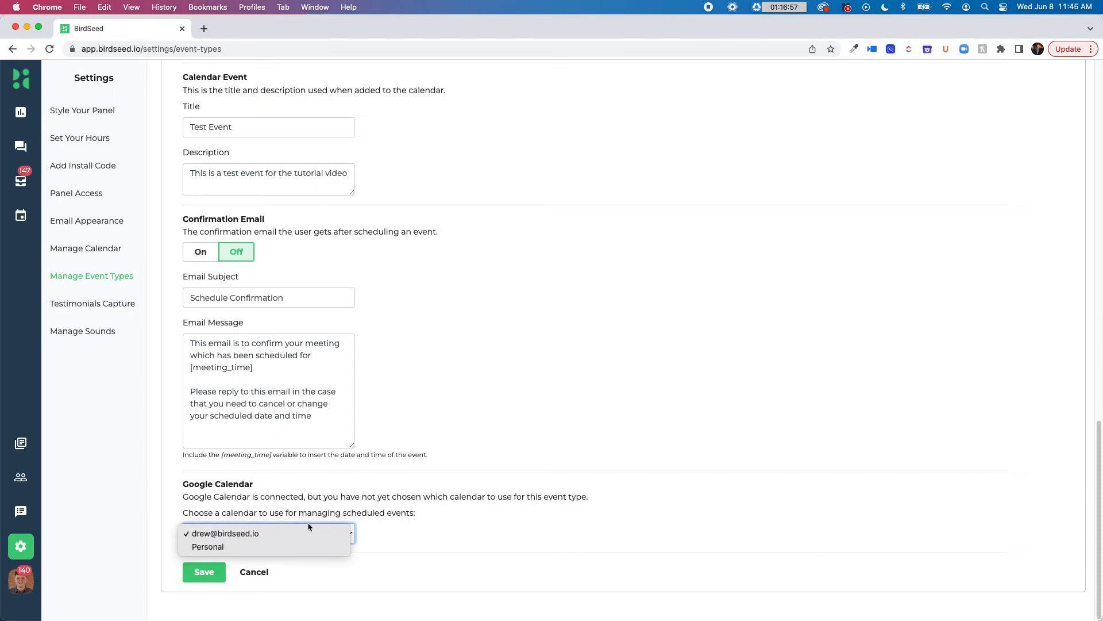
pyautogui.click(464, 436)
pyautogui.scroll(4, 484, 278)
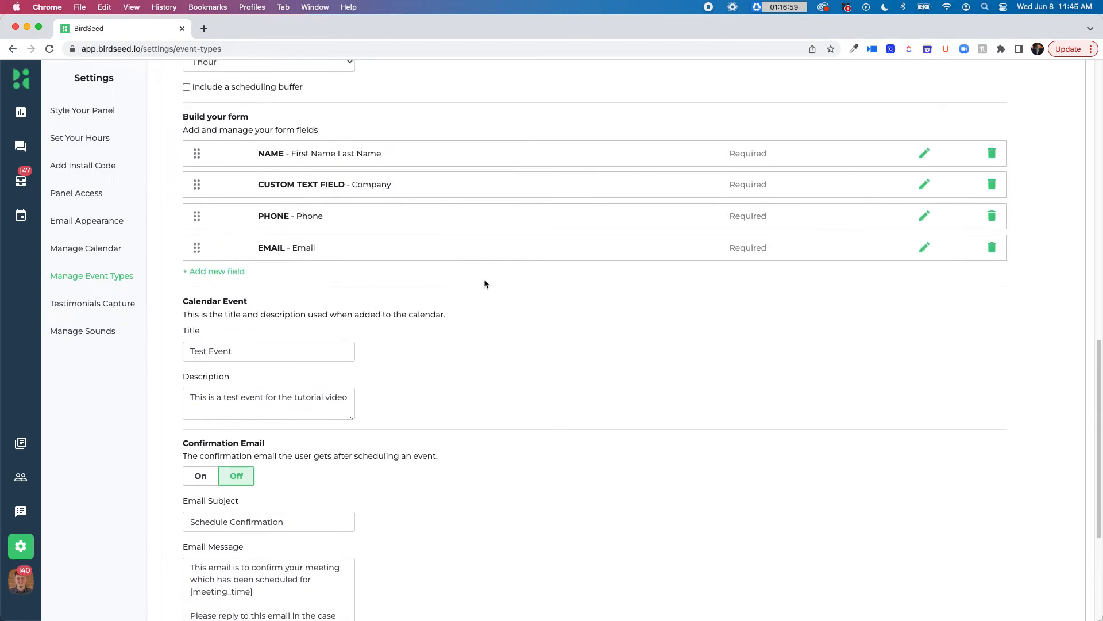
# Choose the Personal calendar for managing the Test Event's scheduled events and save the event type
pyautogui.scroll(-4, 360, 408)
pyautogui.click(281, 536)
pyautogui.click(278, 547)
pyautogui.click(208, 572)
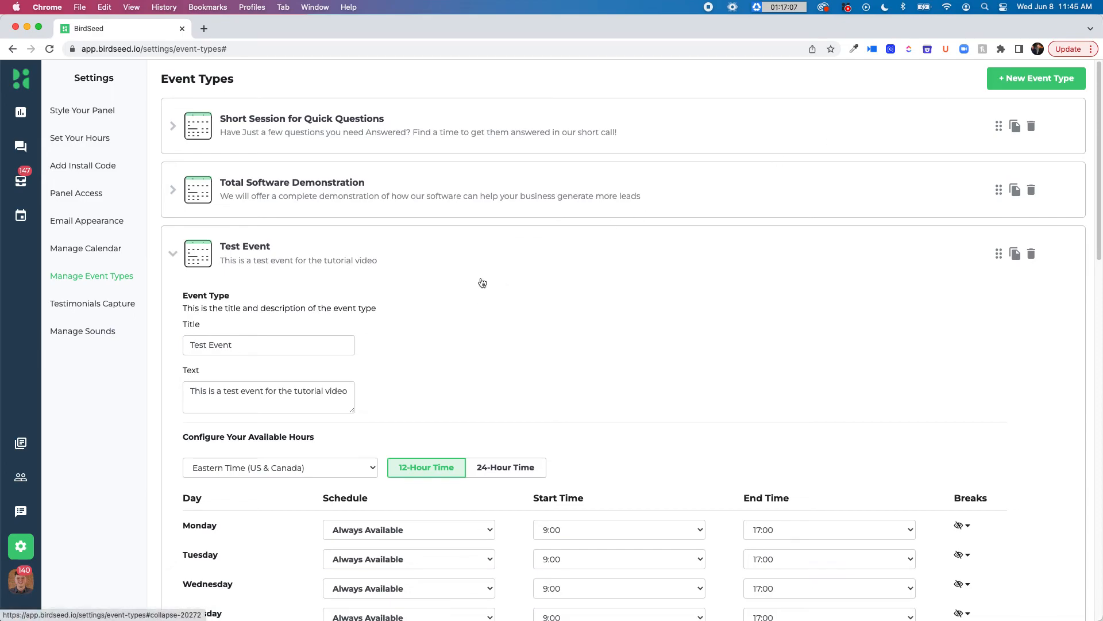
# Load the birdseed.io website in a new browser tab and open its BirdSeed visitor panel
pyautogui.click(204, 28)
pyautogui.write('birdseed')
pyautogui.press('Return')
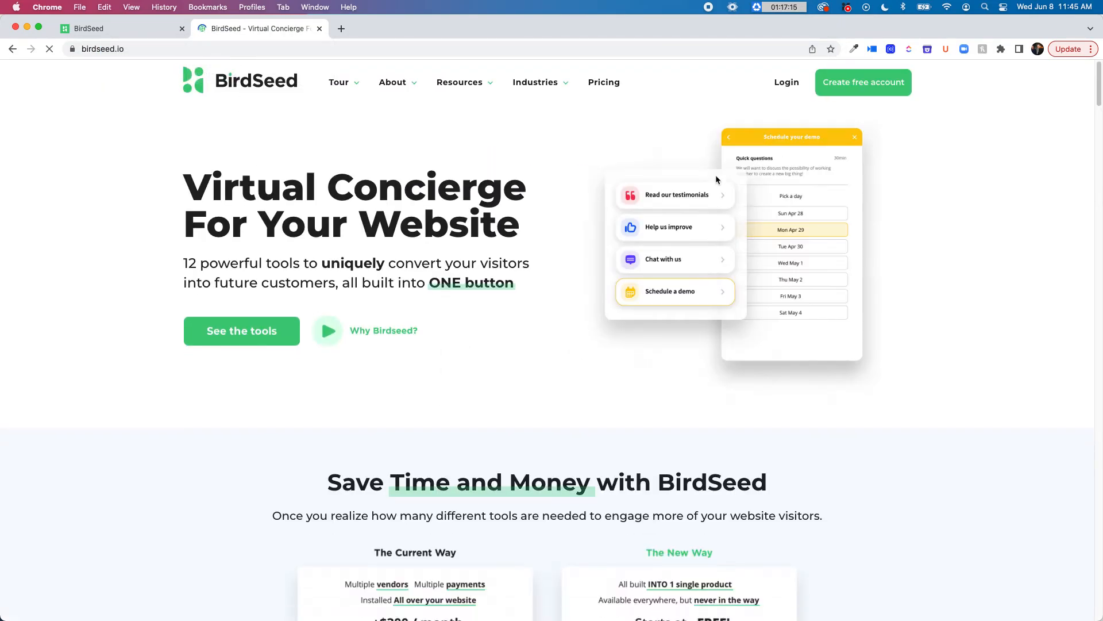
pyautogui.click(1053, 575)
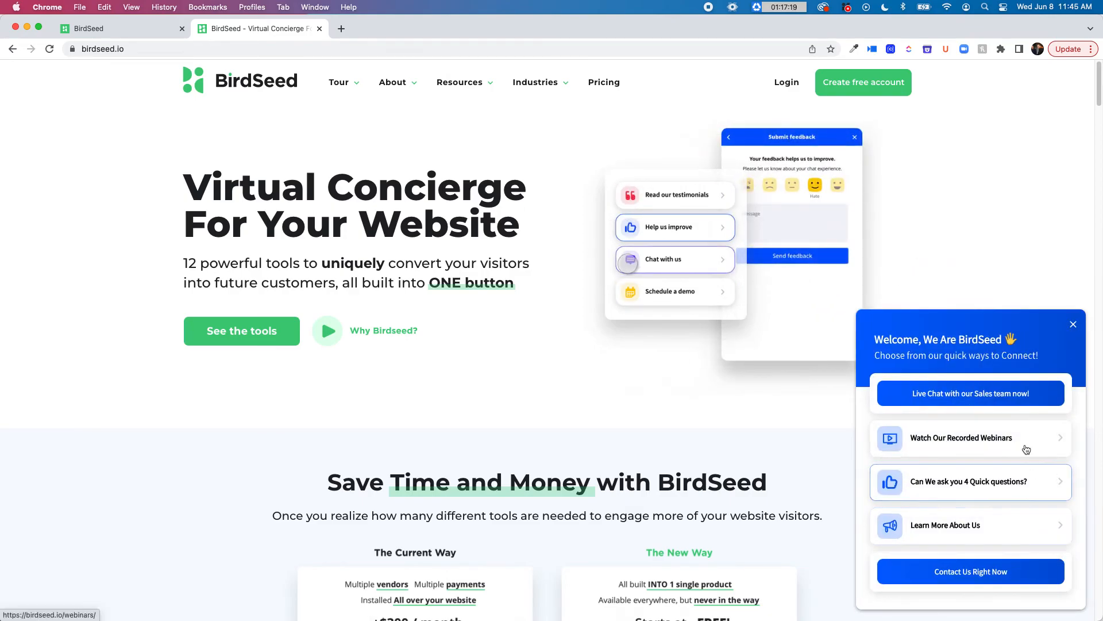
# Check the Learn More About Us options in the visitor panel and return to its main list
pyautogui.click(999, 526)
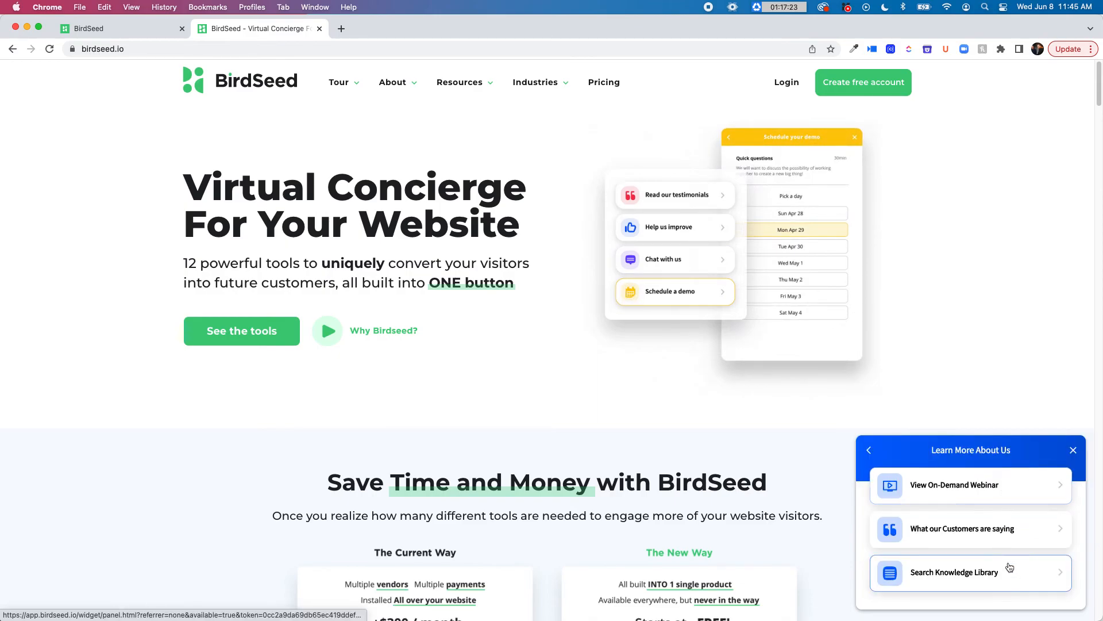
pyautogui.click(870, 451)
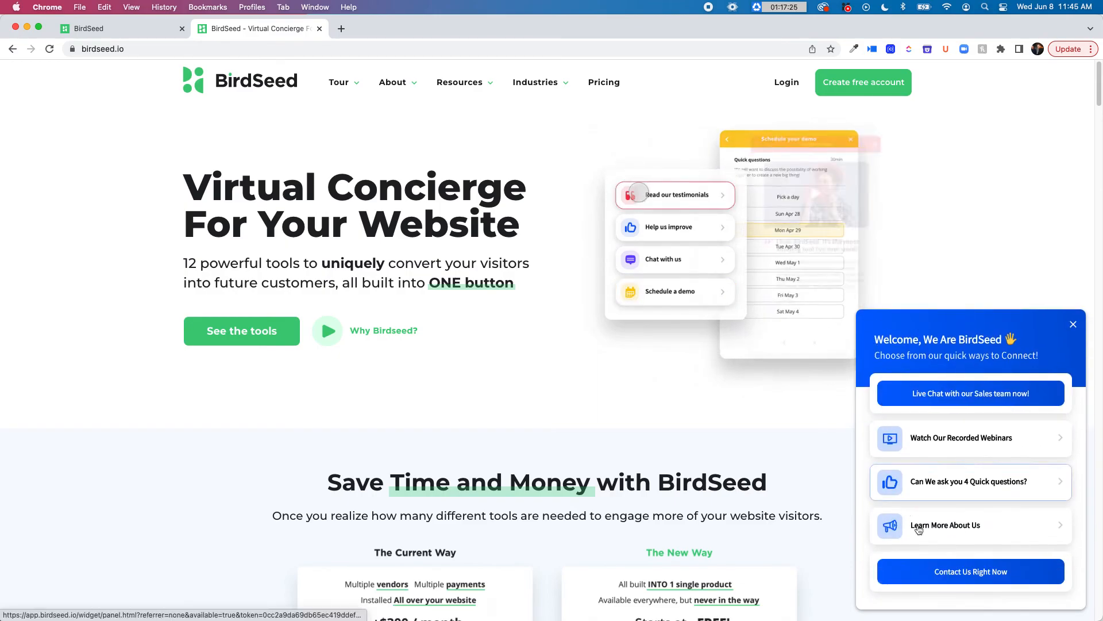
pyautogui.click(955, 482)
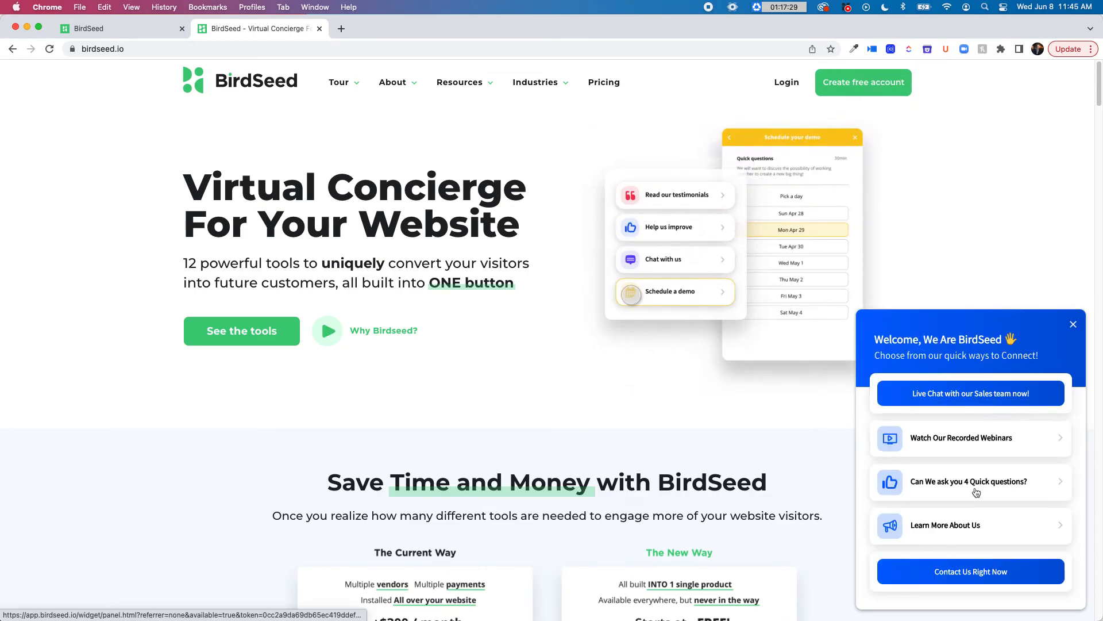
# Preview the Test Event booking form through Contact Us Right Now and Schedule Your Custom Demonstration, choosing Thursday June 9th at 10:00 am
pyautogui.click(977, 571)
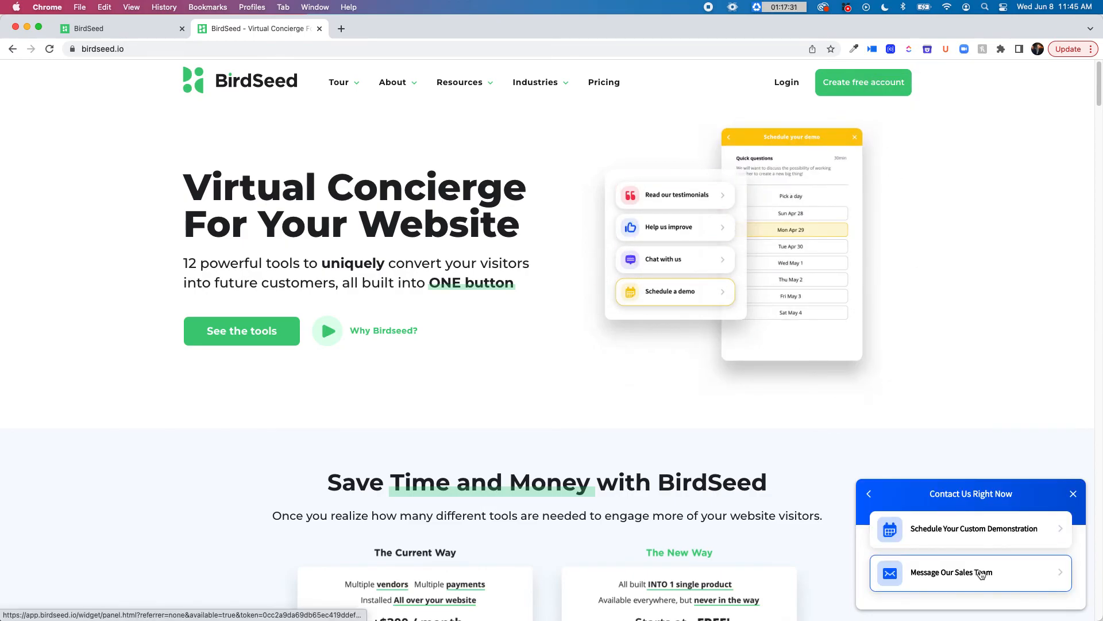
pyautogui.click(1014, 532)
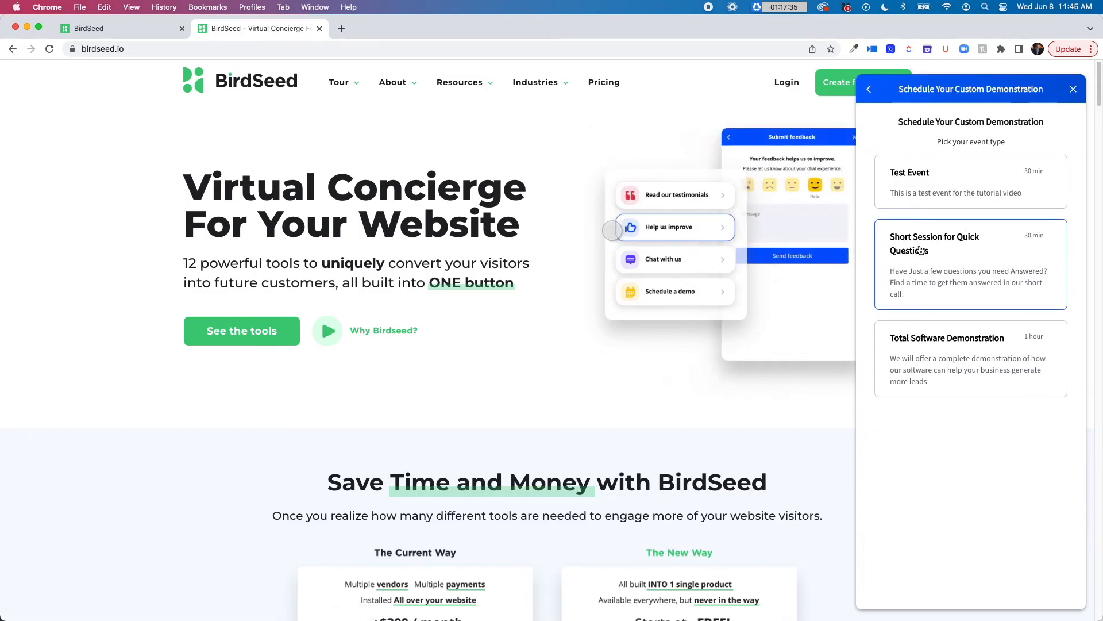
pyautogui.click(914, 181)
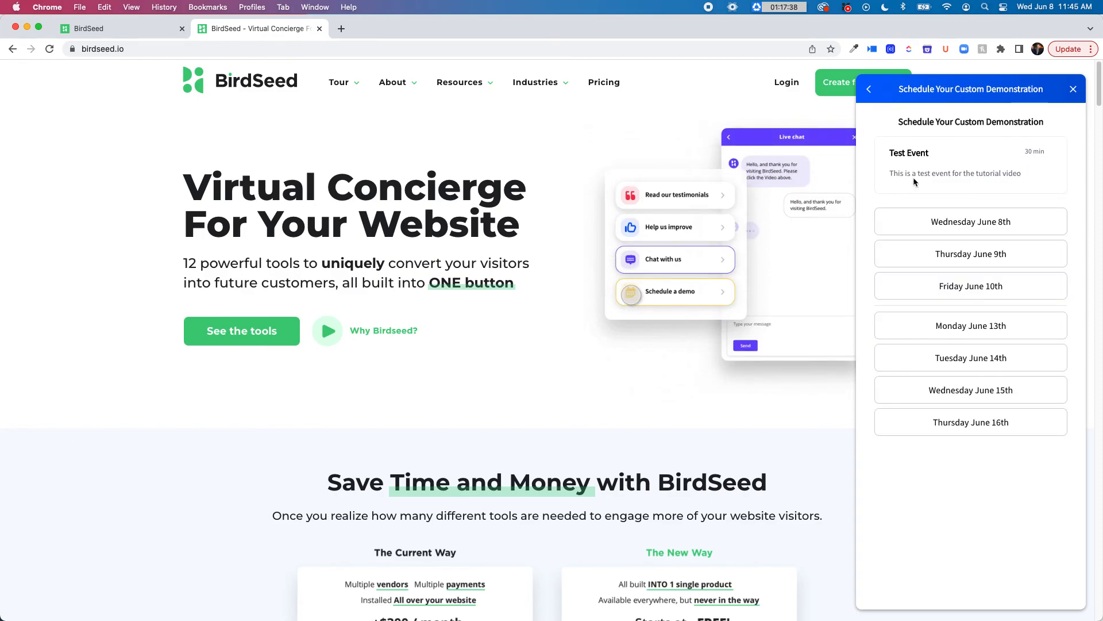
pyautogui.click(937, 257)
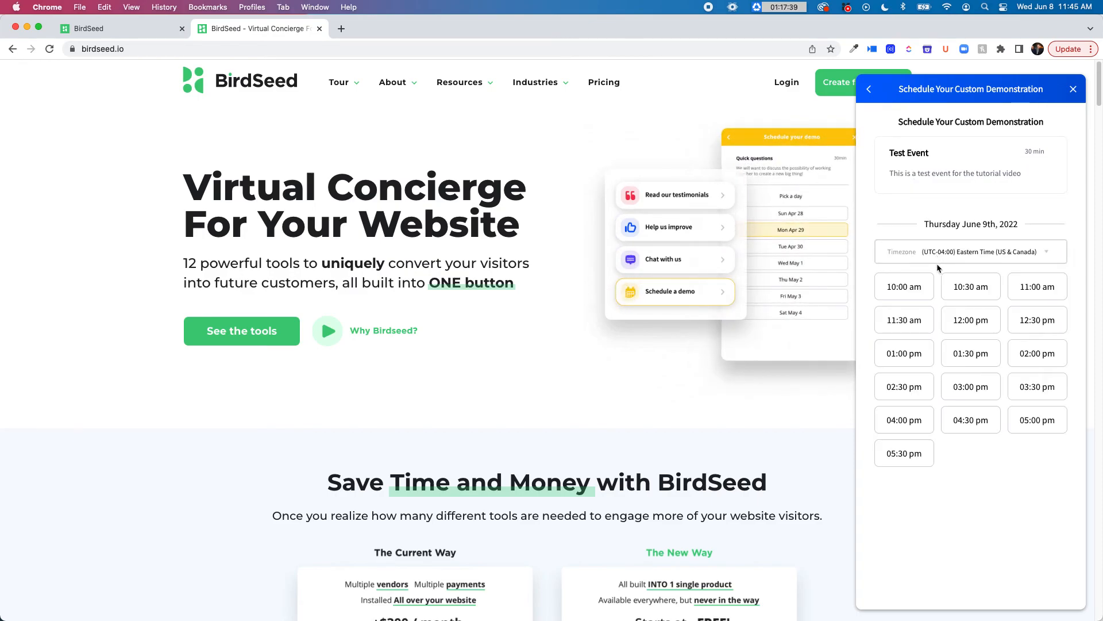
pyautogui.click(919, 293)
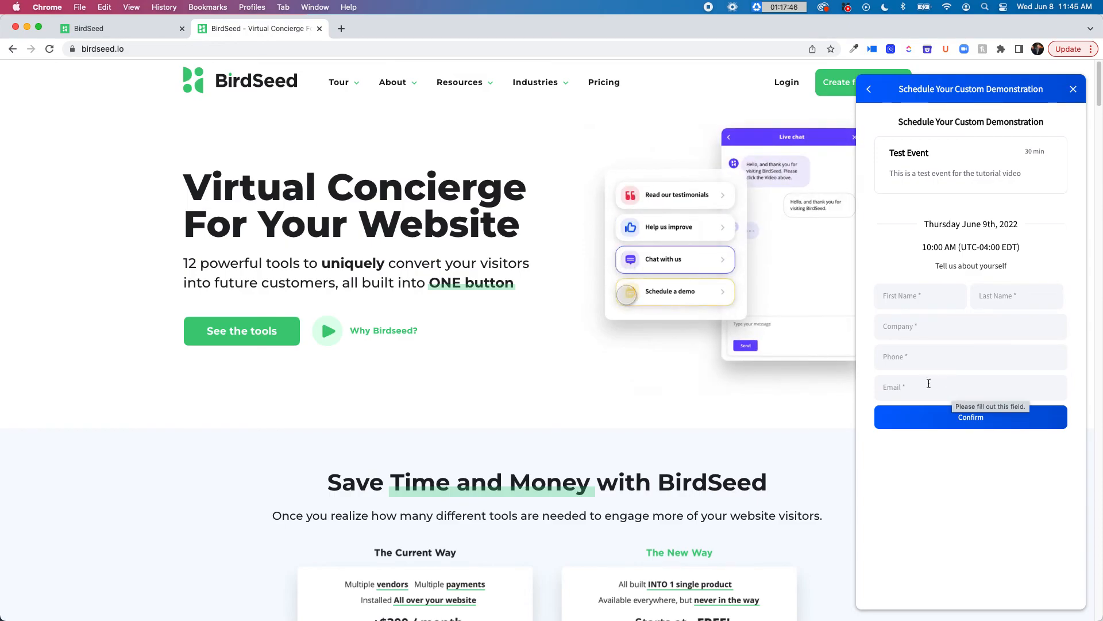
# Return to the BirdSeed event type settings and delete the Test Event type, confirming its removal
pyautogui.hotkey('ctrl', 'Up')
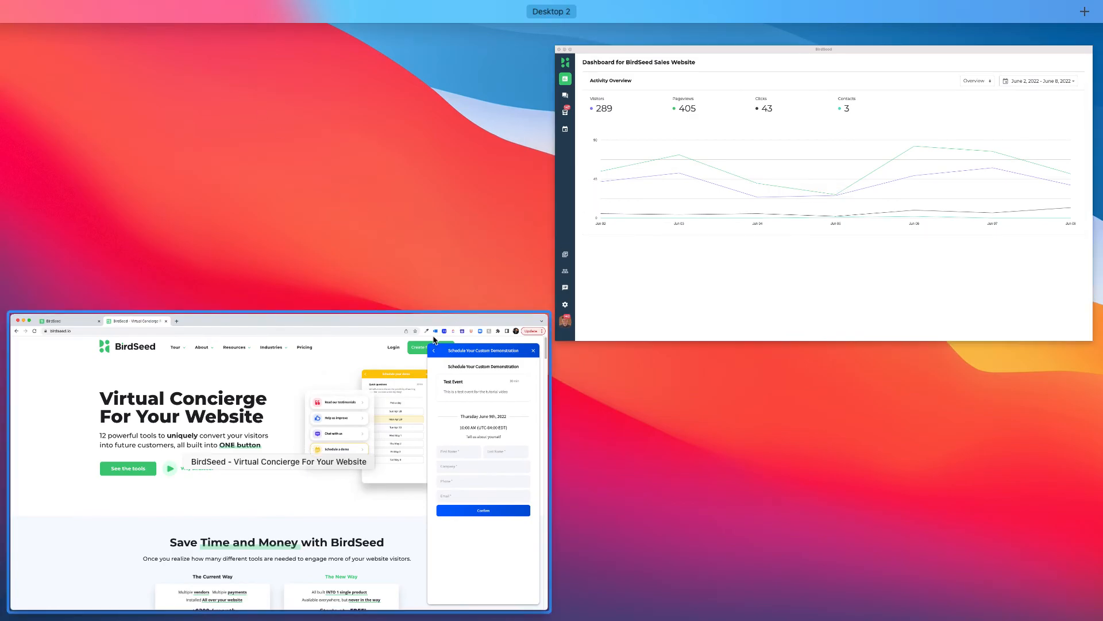
pyautogui.click(456, 325)
pyautogui.click(115, 28)
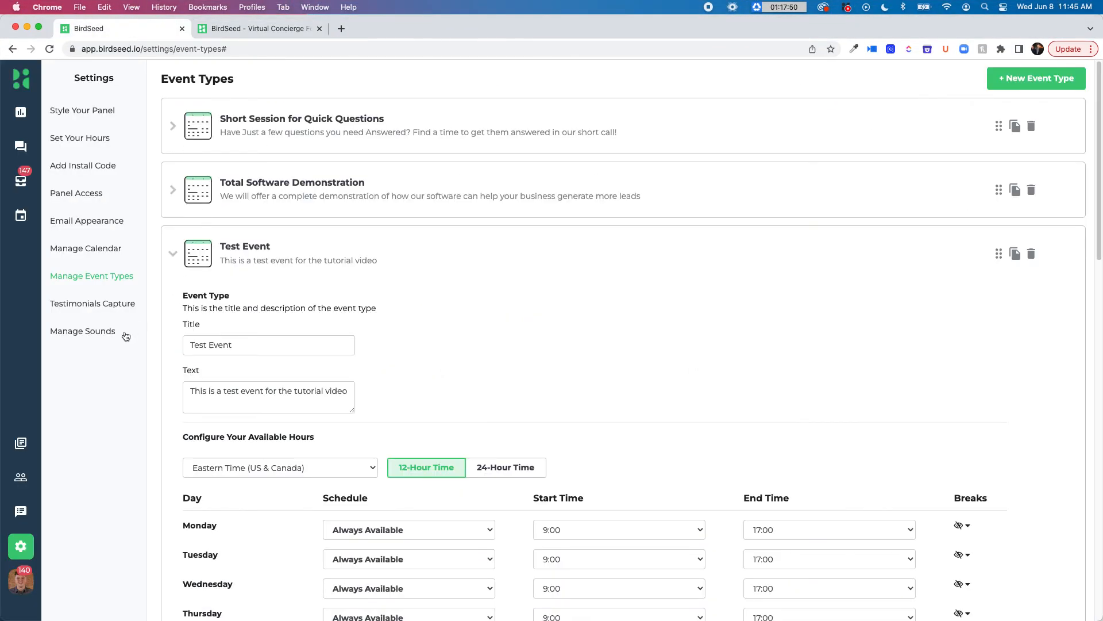
pyautogui.click(1031, 254)
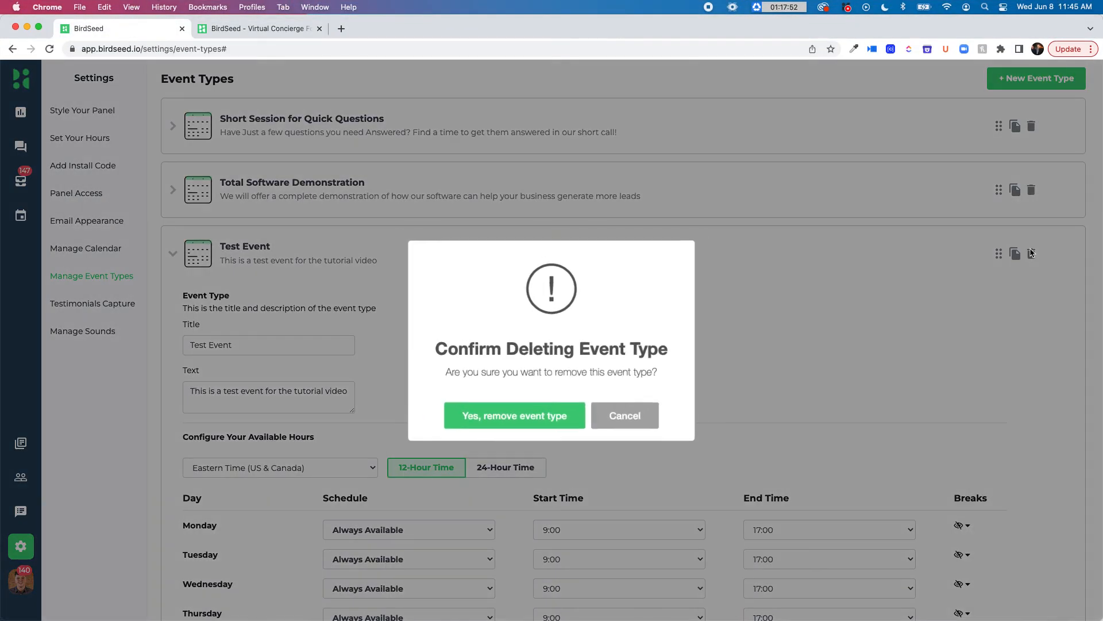
pyautogui.click(565, 412)
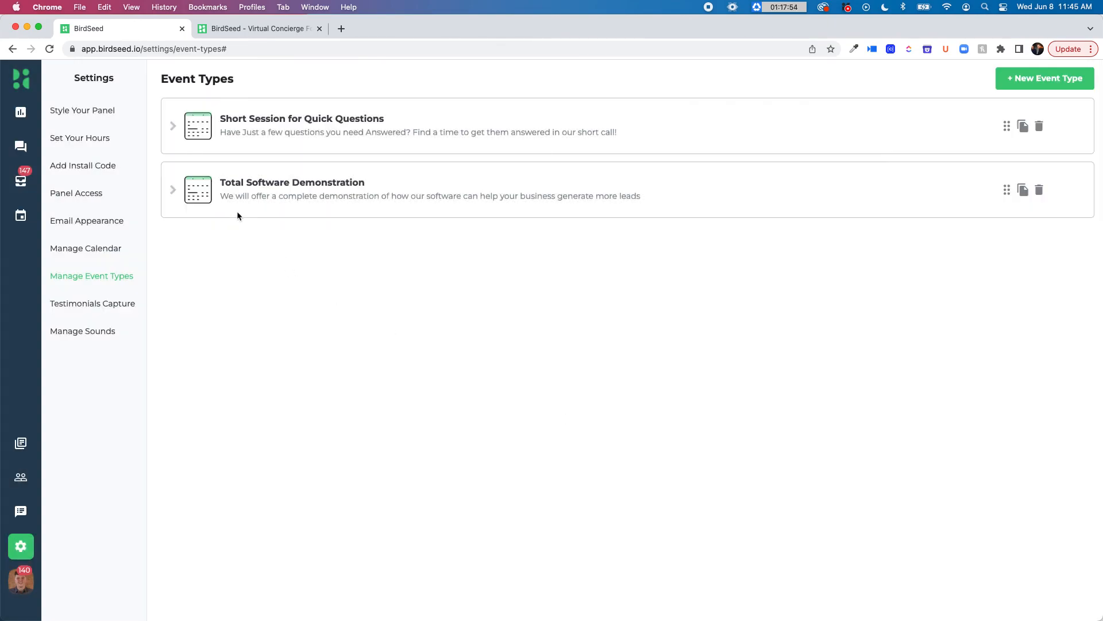